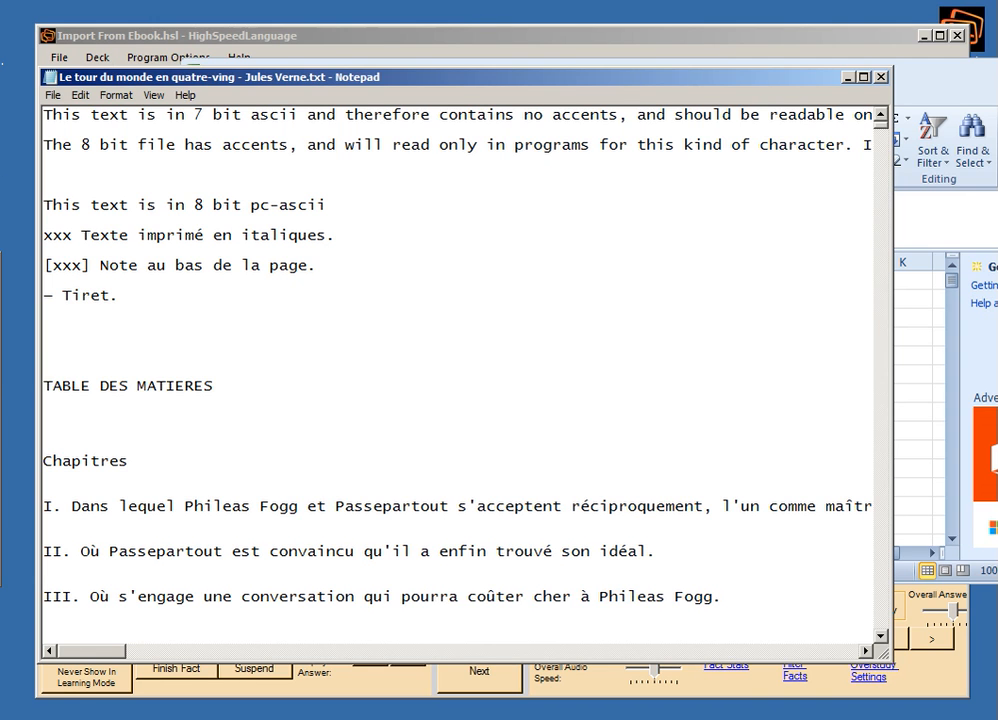
Switch to HighSpeedLanguage and close the open Import From Ebook deck.
left_click(5, 358)
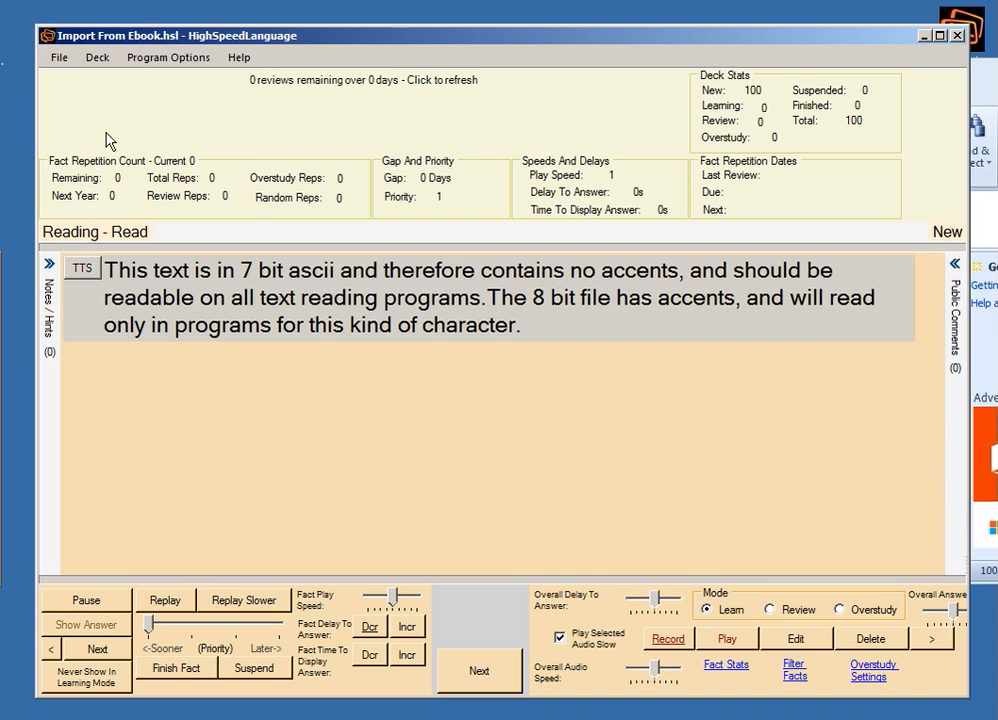
left_click(63, 61)
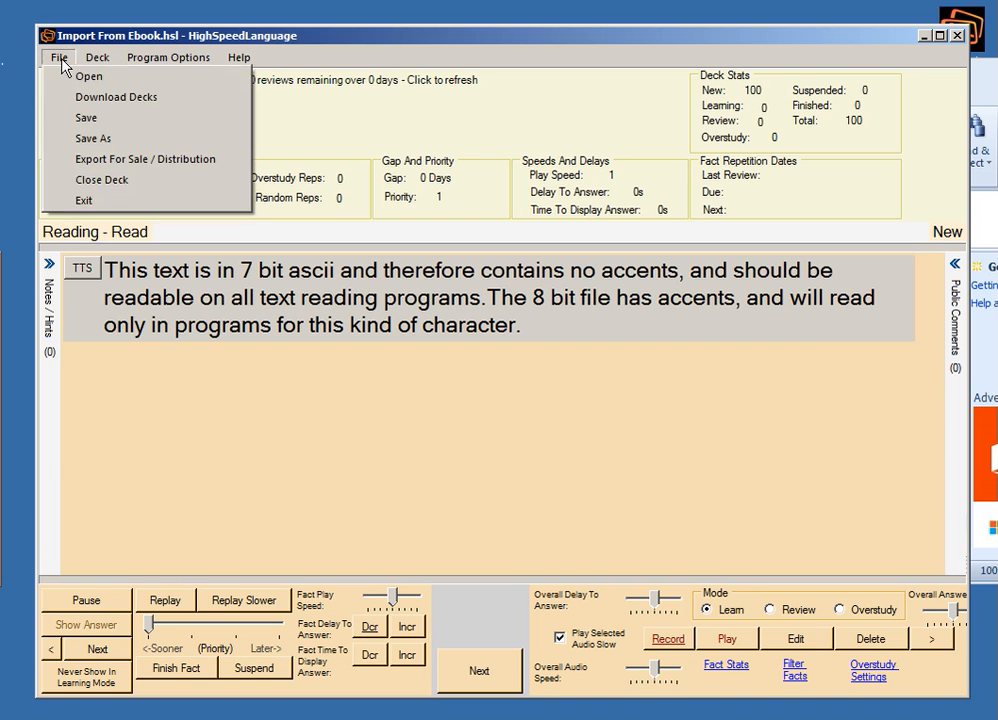
left_click(88, 179)
left_click(437, 420)
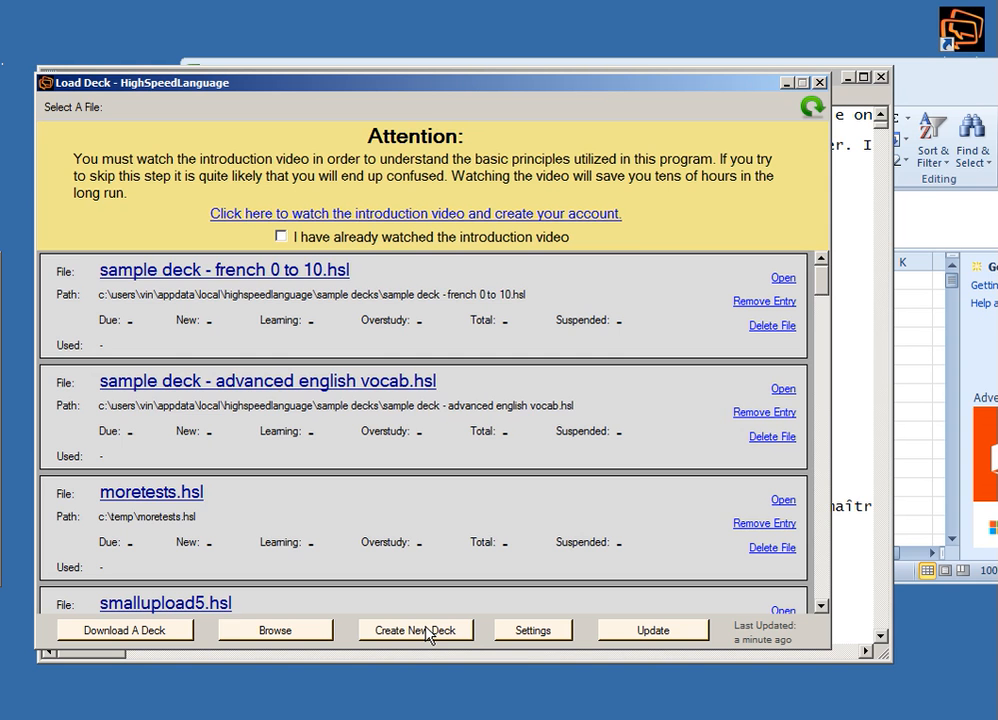
Create a new HighSpeedLanguage deck that replaces the existing Import From Ebook.hsl file, and bring its whole window into view.
left_click(428, 630)
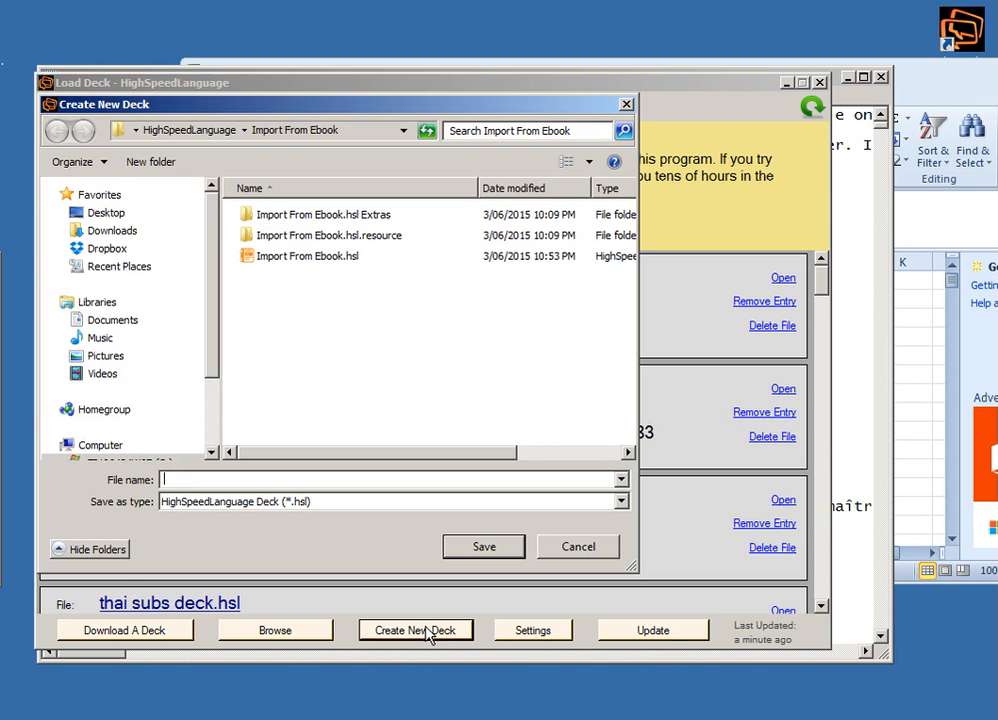
left_click(293, 267)
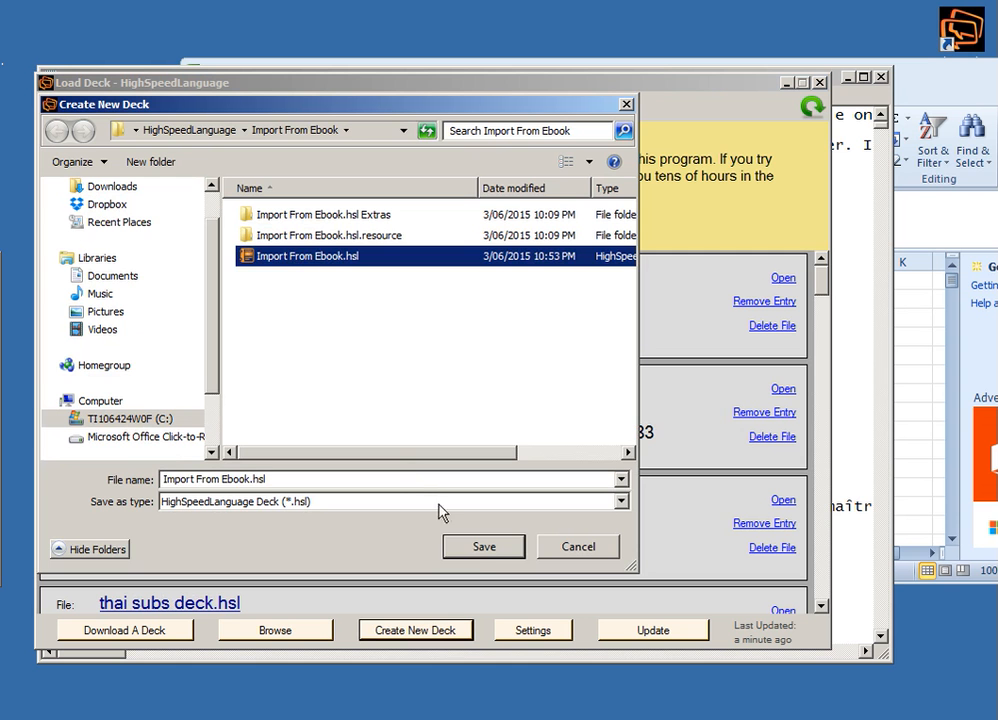
left_click(480, 552)
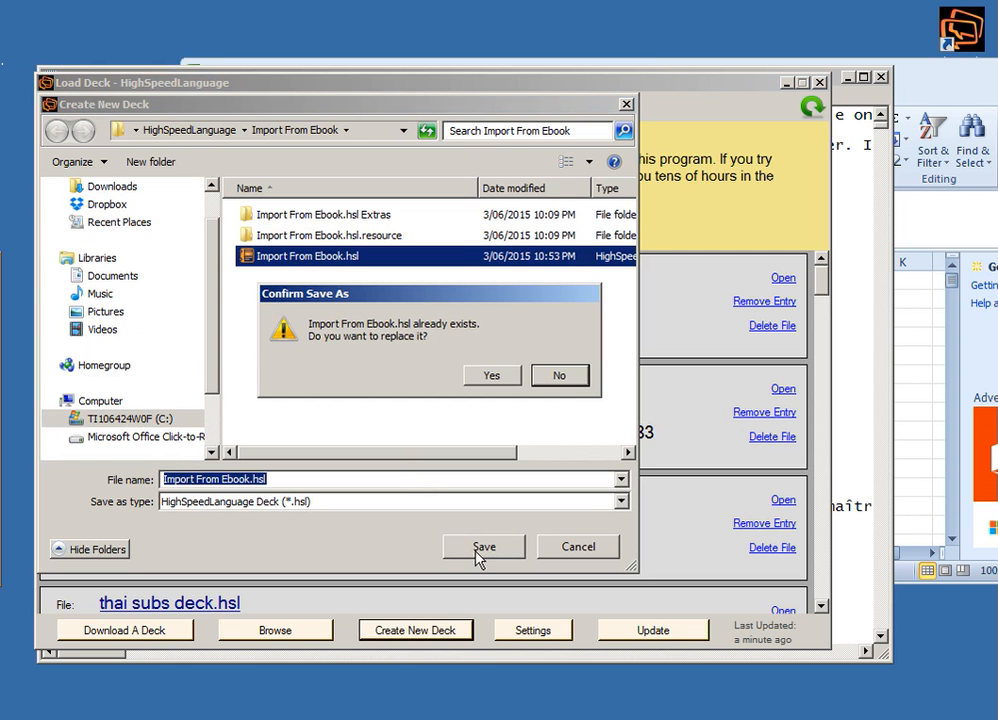
left_click(482, 374)
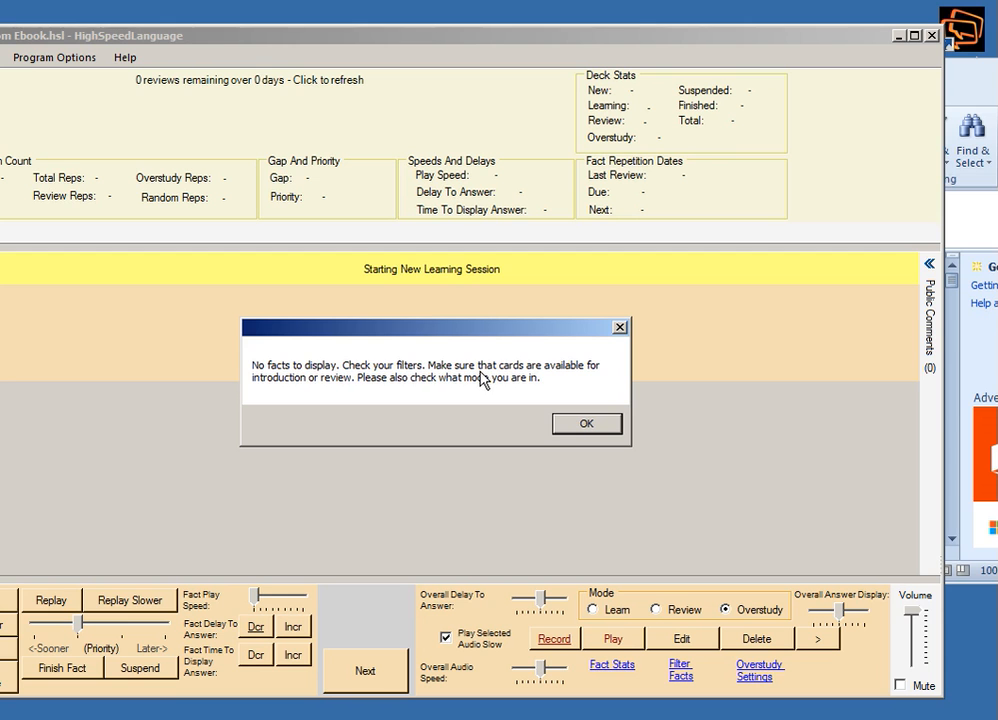
left_click(584, 423)
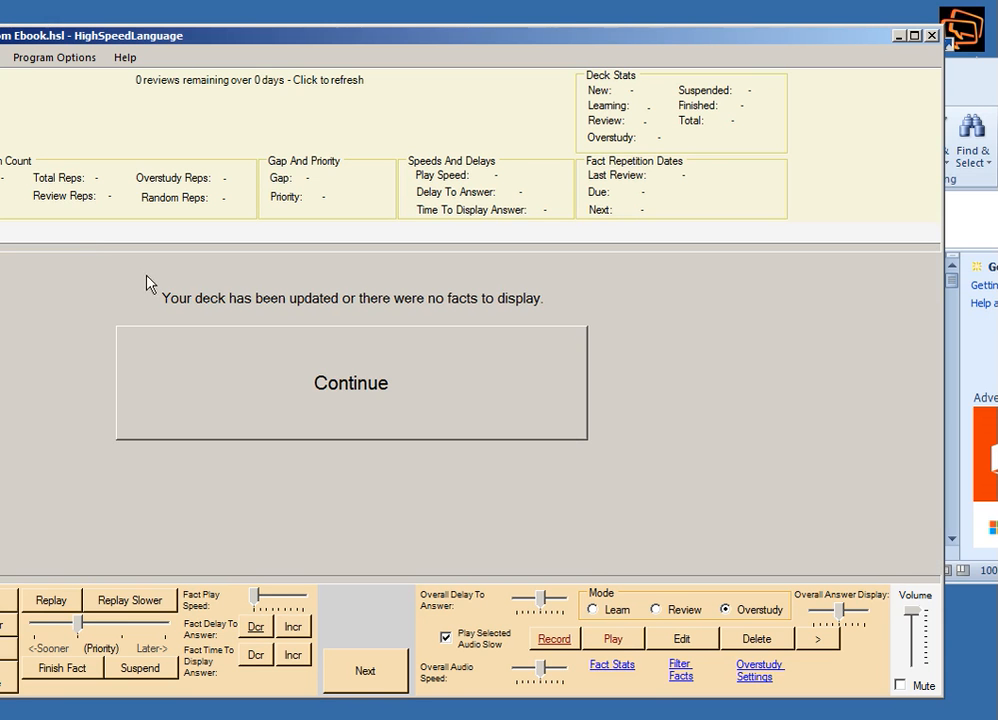
left_click_drag(0, 236, 66, 238)
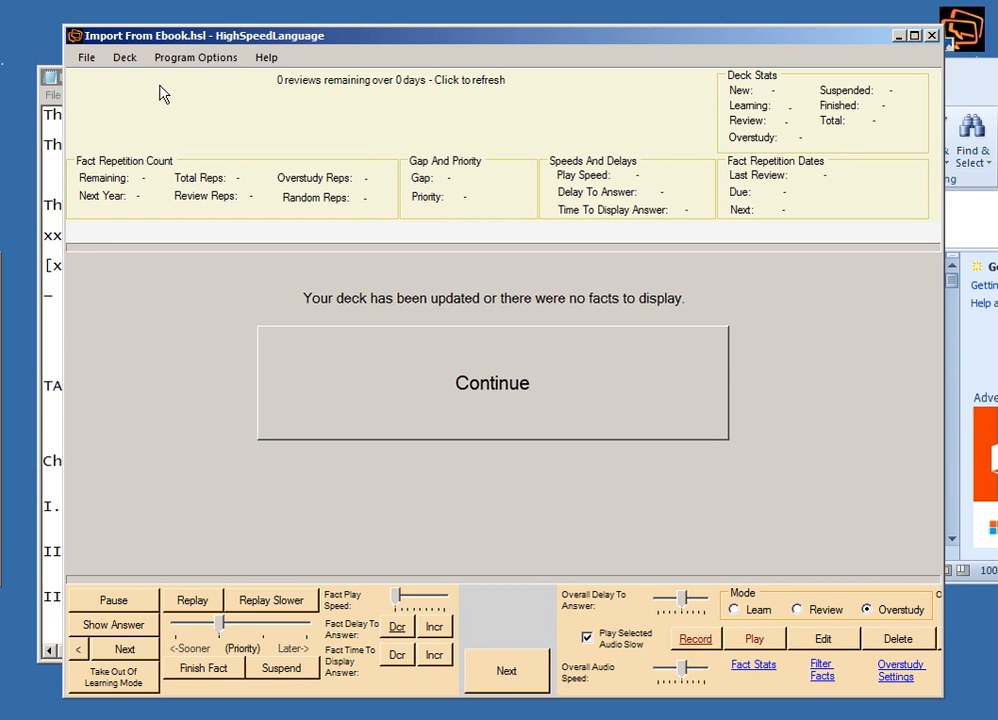
Open the deck's Import Facts window and launch the Split Text Tool from it, moved fully into view.
left_click(131, 60)
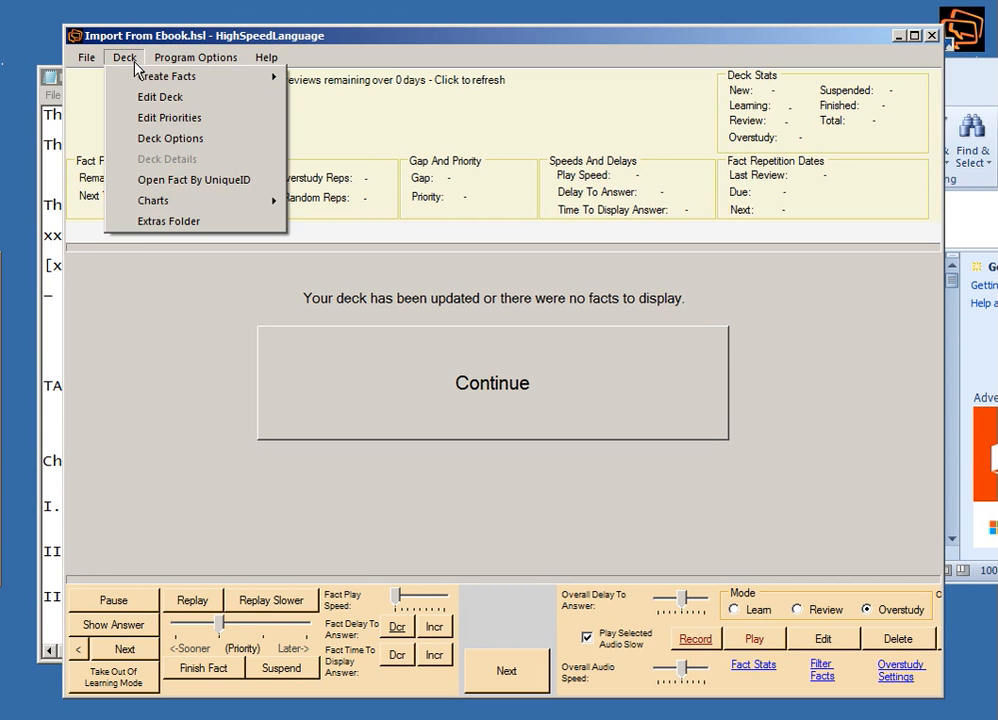
mouse_move(155, 78)
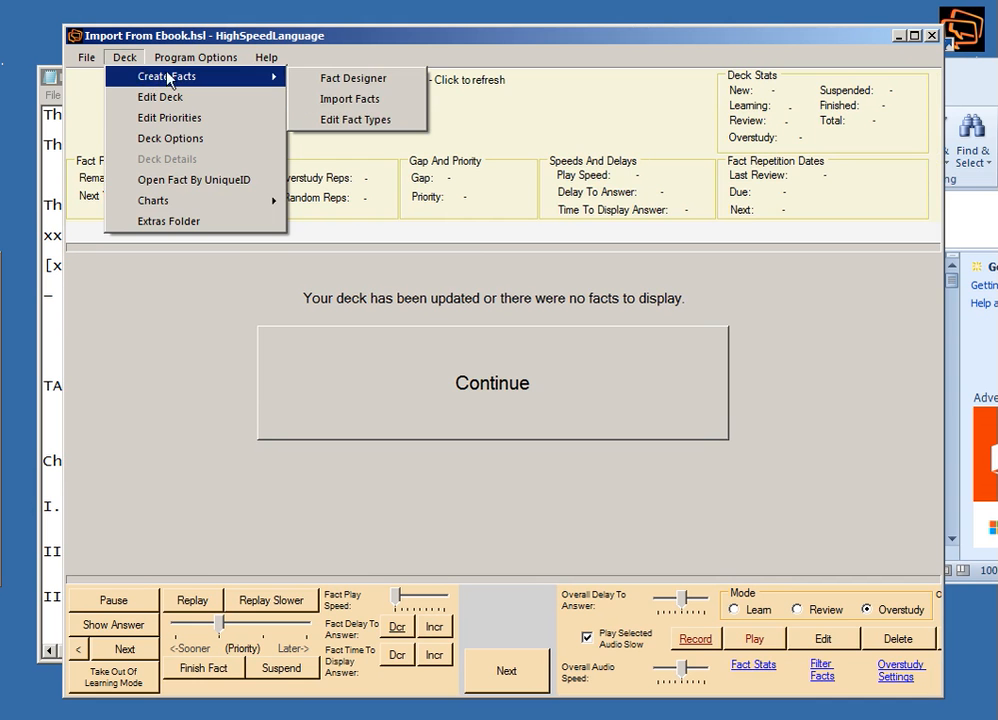
left_click(327, 99)
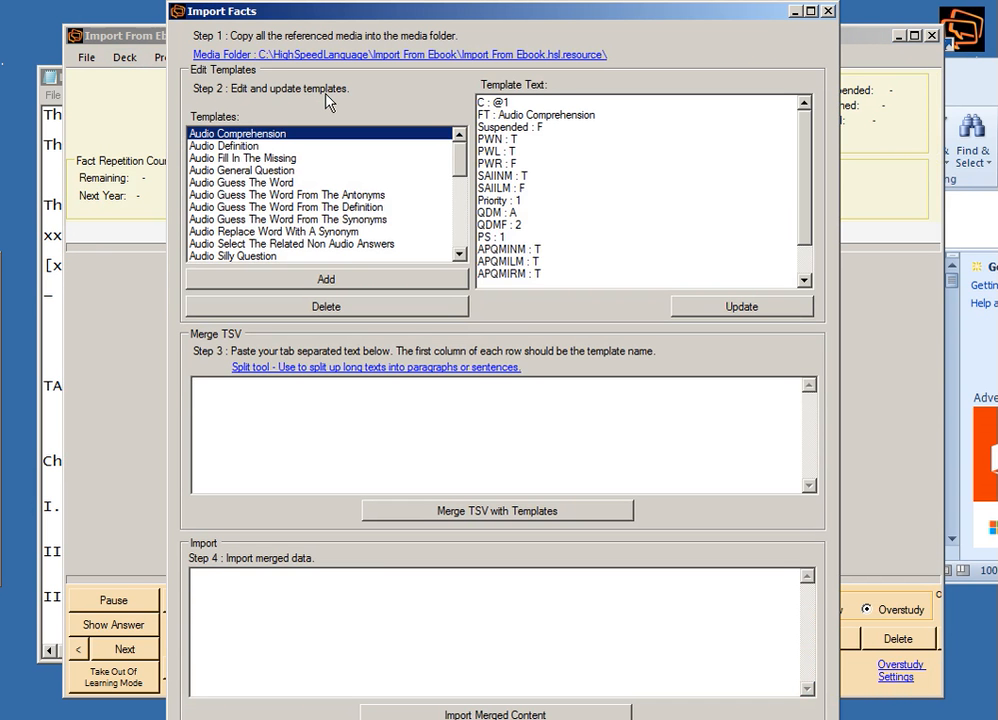
left_click(260, 370)
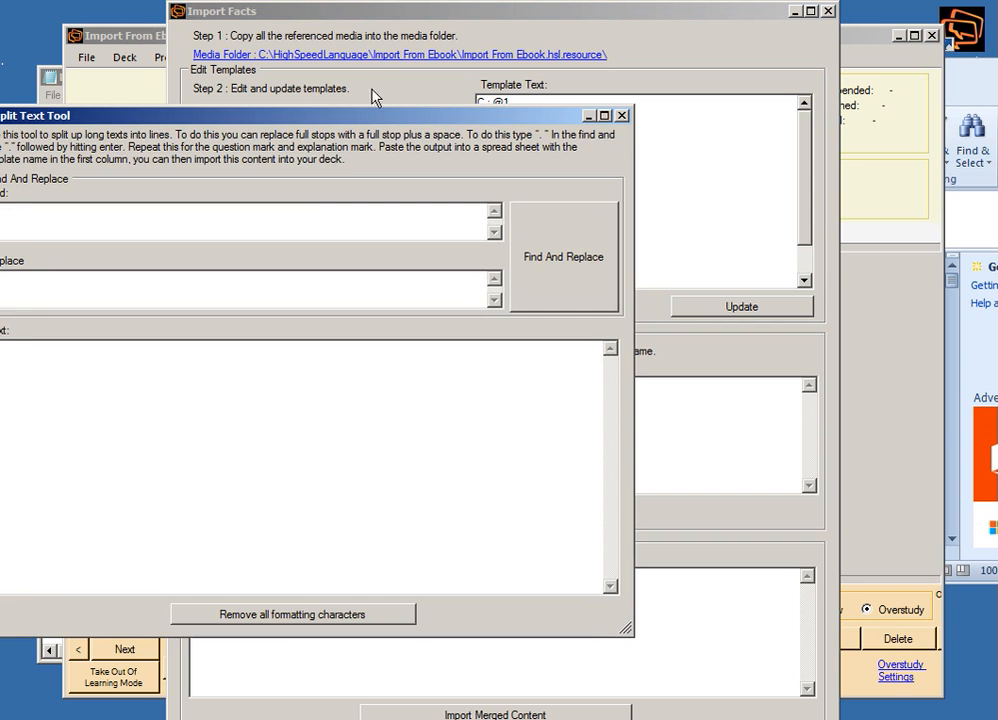
left_click_drag(374, 121, 589, 112)
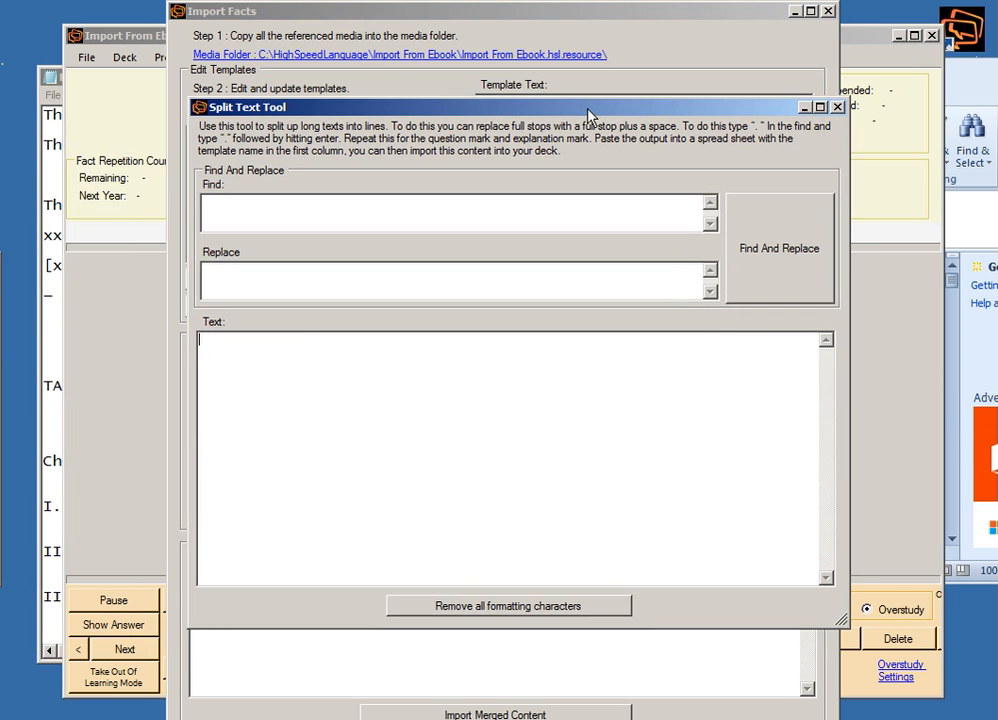
Copy the entire Jules Verne ebook text from Notepad and paste it into the Split Text Tool's text area.
key("alt+Tab")
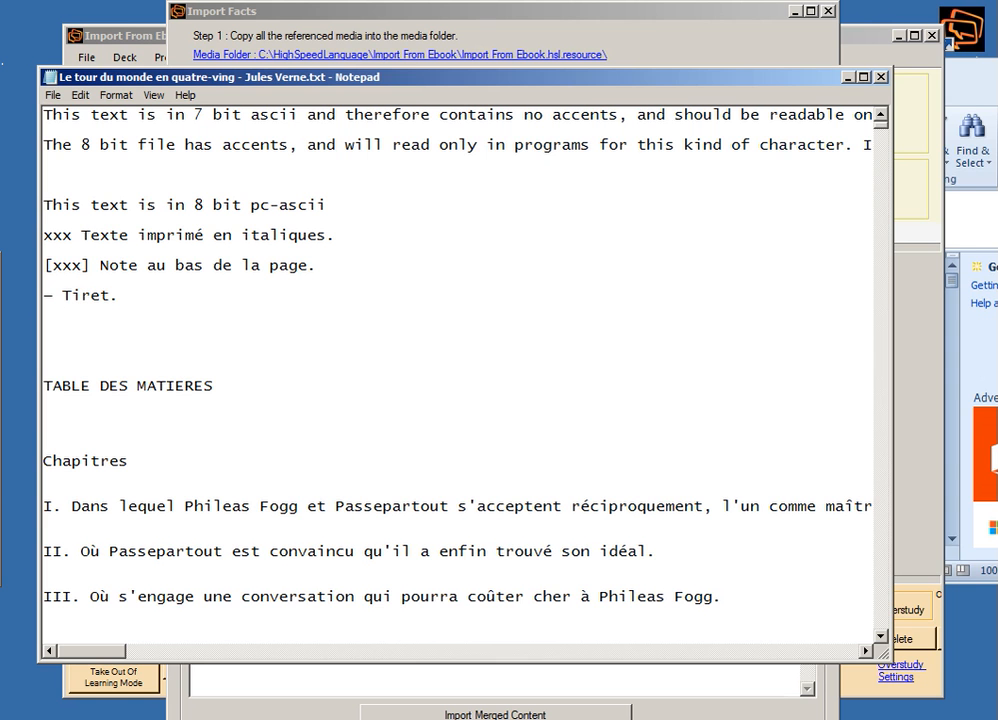
left_click_drag(418, 85, 501, 89)
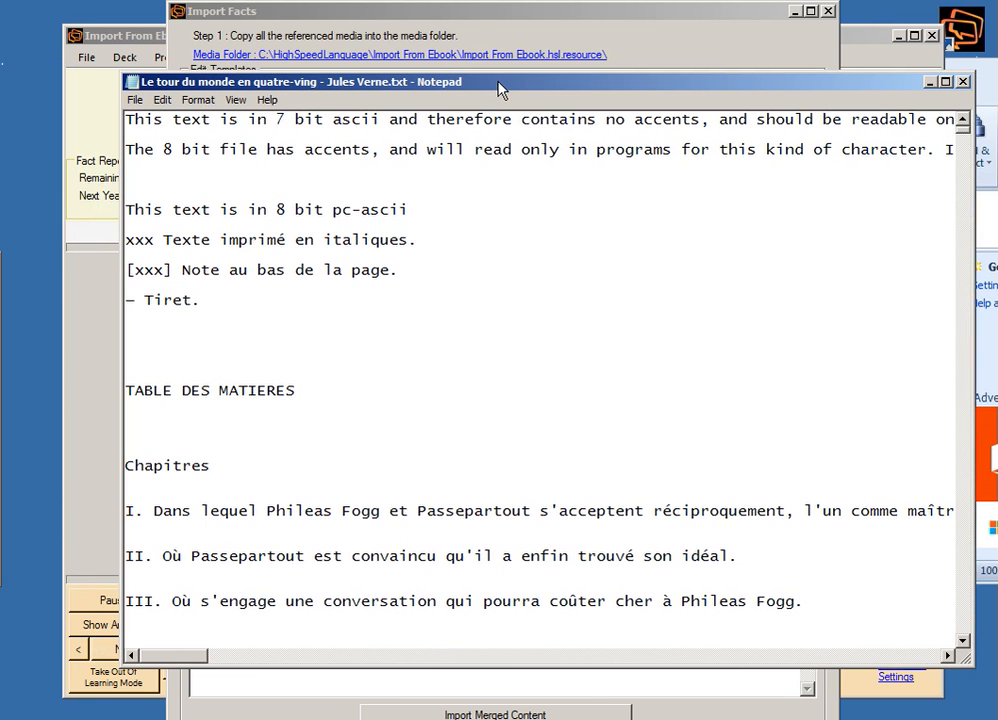
key("ctrl+a")
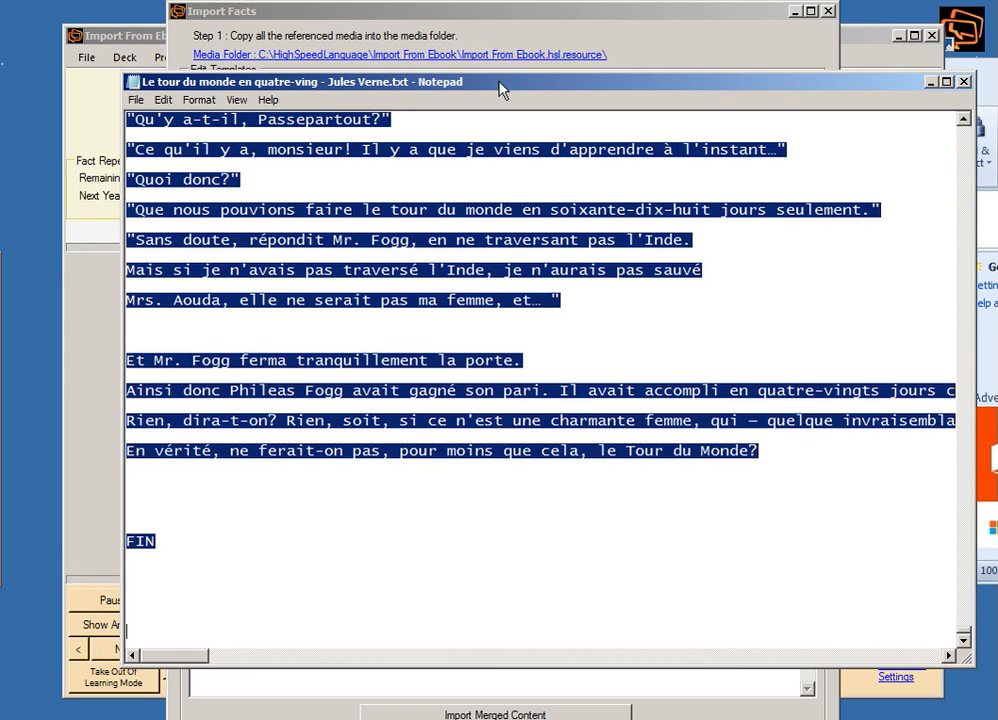
left_click(930, 81)
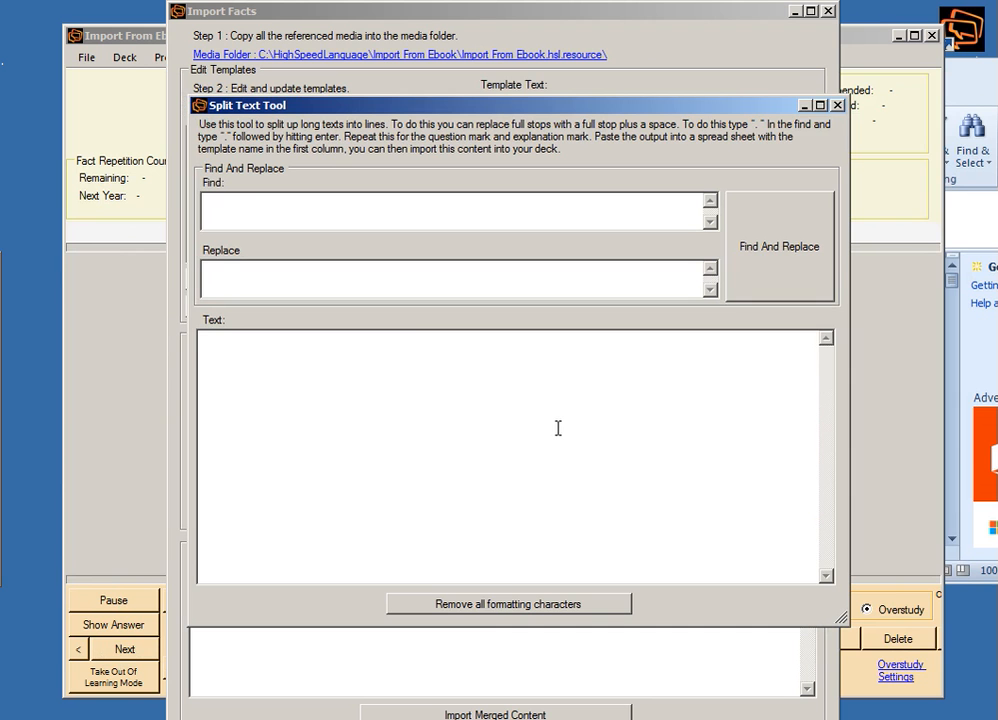
key("ctrl+v")
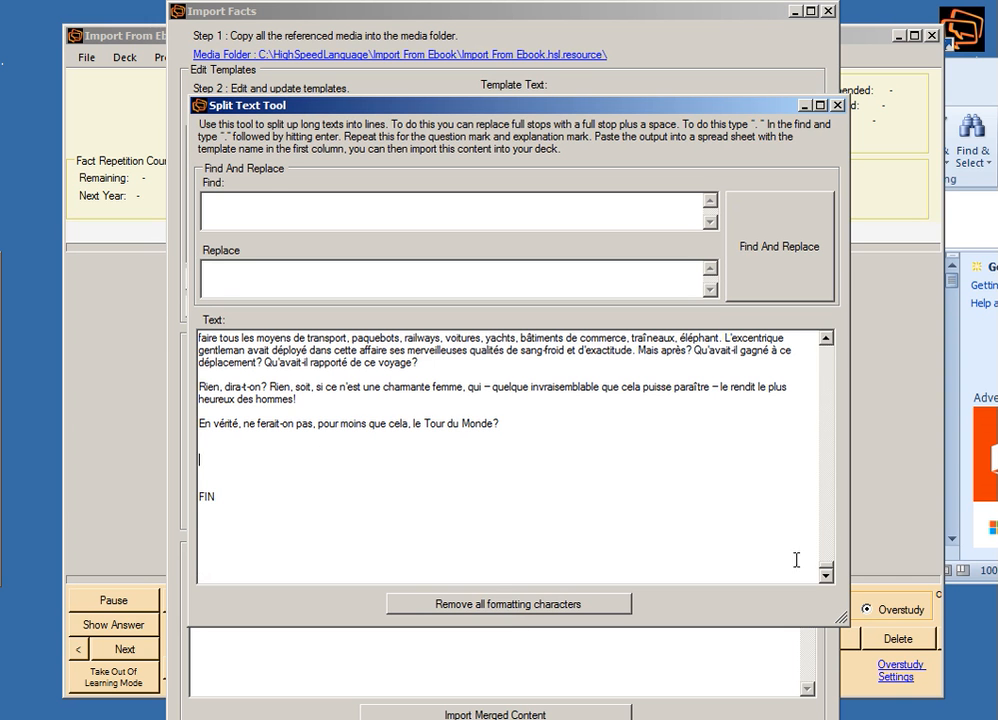
Remove all formatting characters from the pasted ebook text and check the resulting continuous text.
left_click_drag(824, 573, 788, 527)
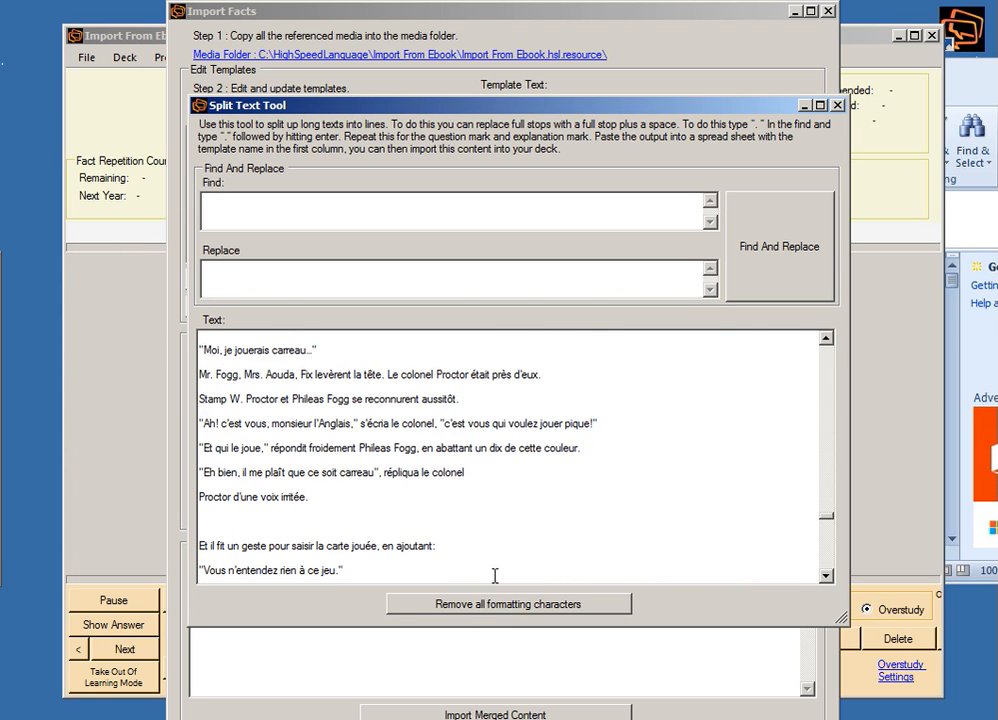
left_click(466, 612)
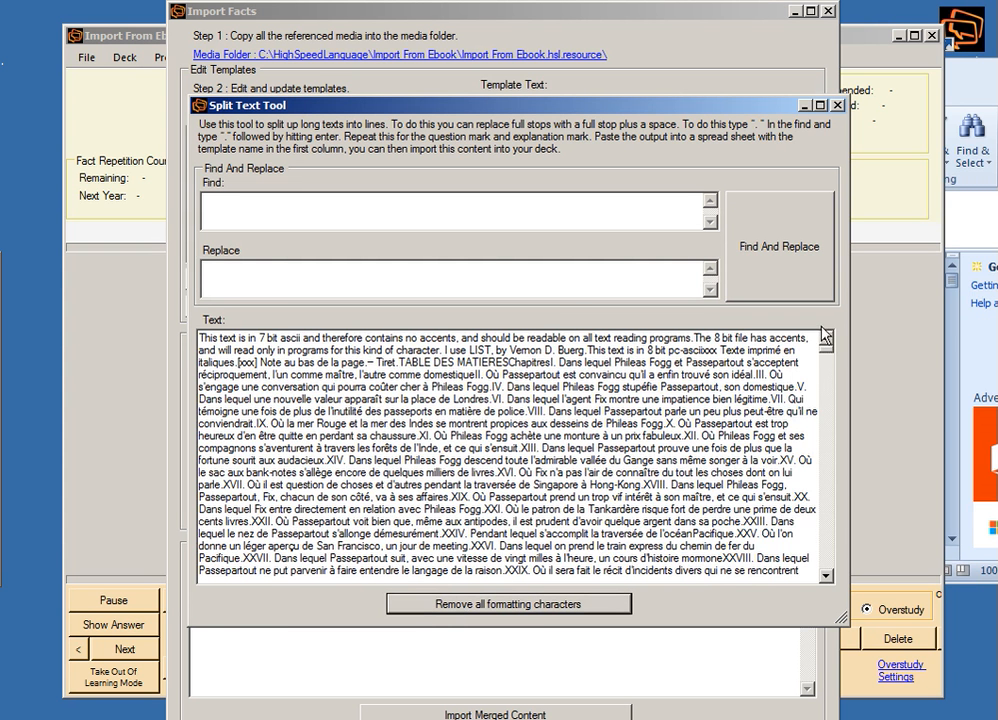
left_click_drag(826, 352, 818, 530)
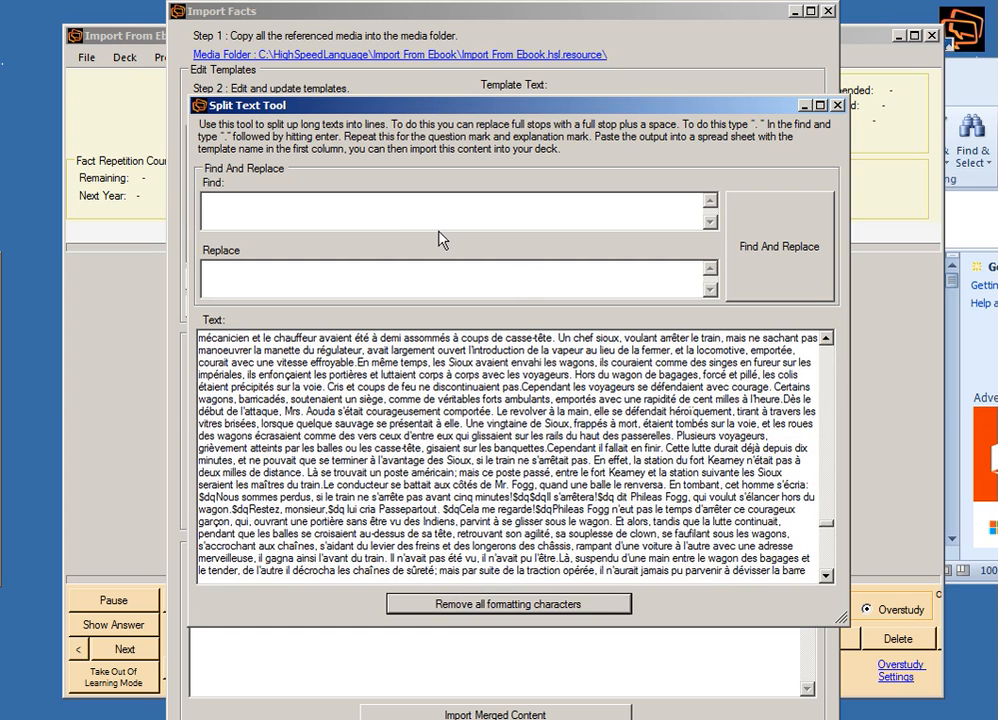
Split the text into sentences by replacing every full stop plus space with a full stop and line break.
left_click(397, 226)
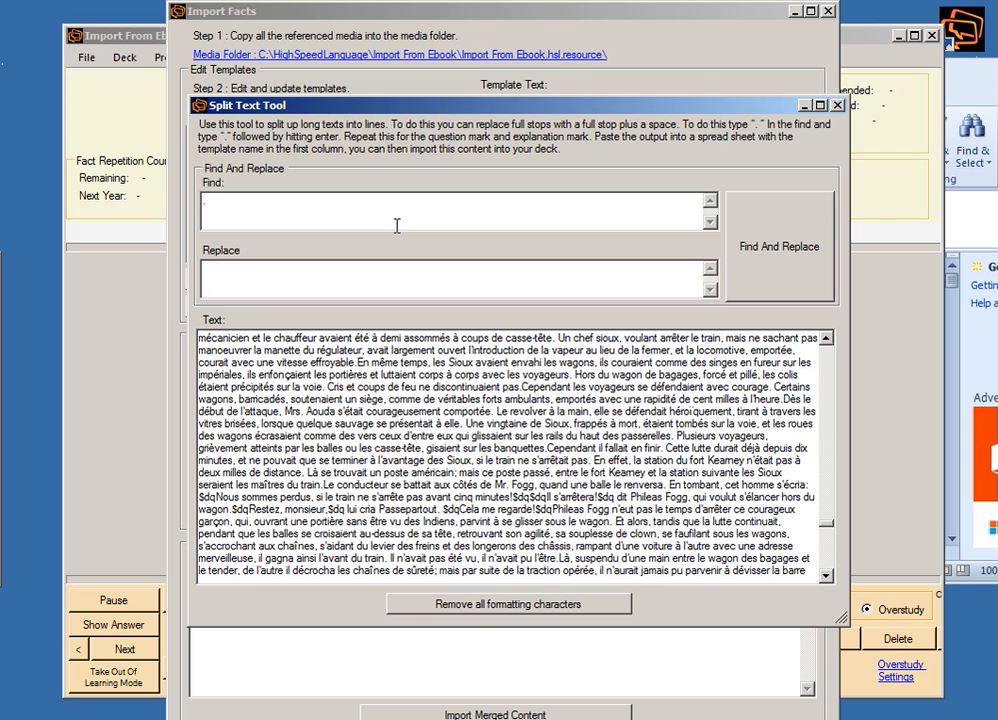
type(".")
left_click(284, 284)
left_click(779, 242)
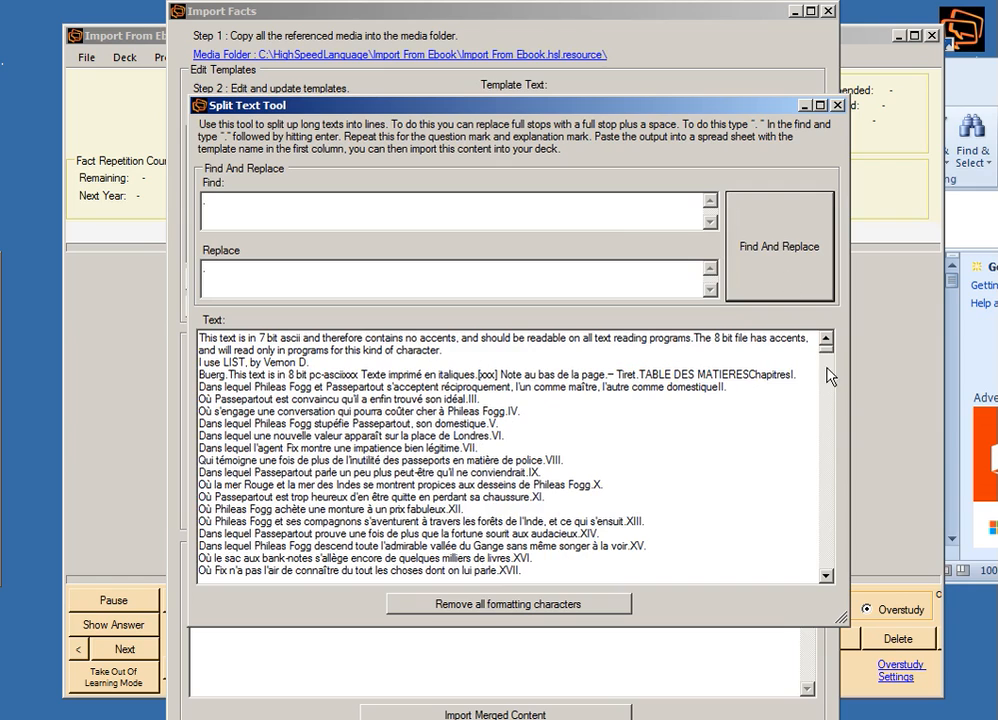
left_click_drag(829, 365, 805, 511)
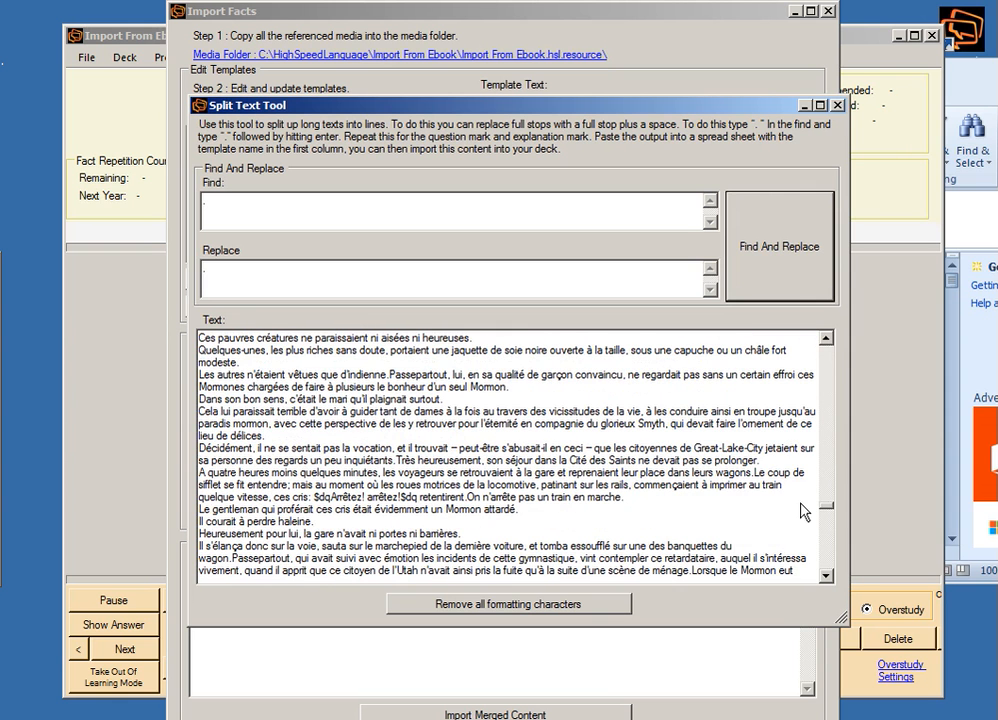
Copy all of the split text and switch to the Book1 workbook in Excel Starter.
right_click(675, 450)
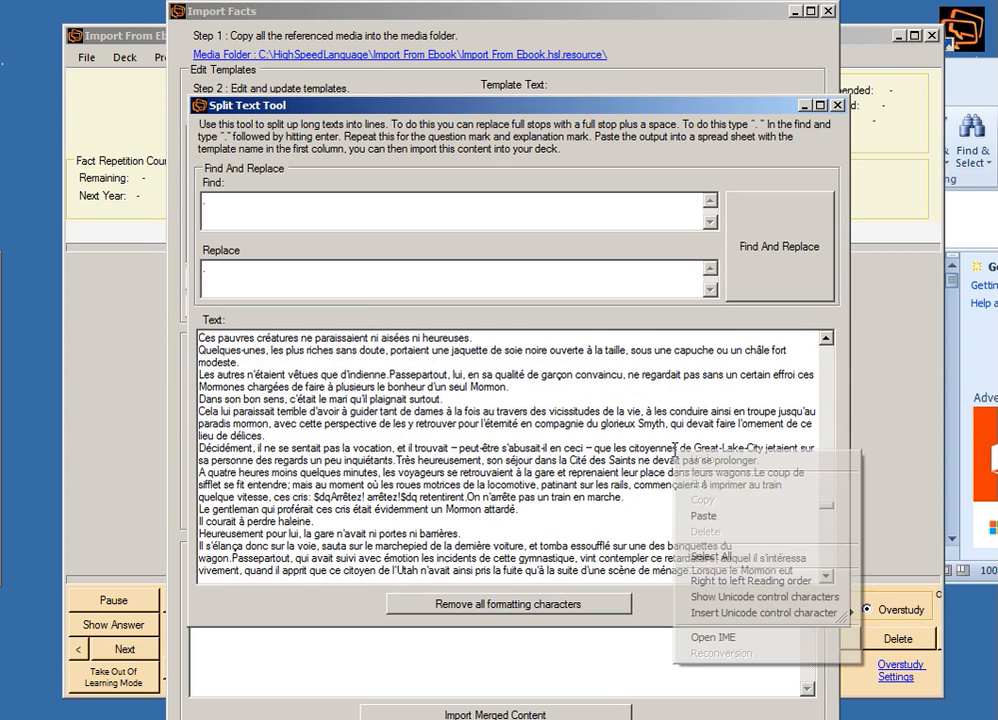
left_click(708, 557)
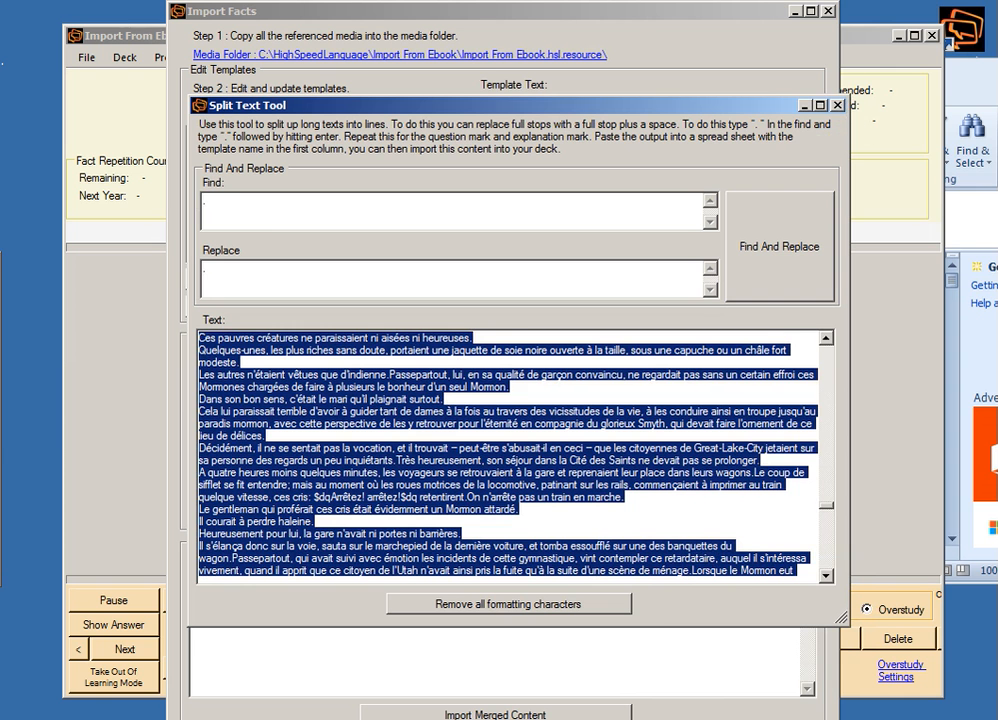
mouse_move(0, 422)
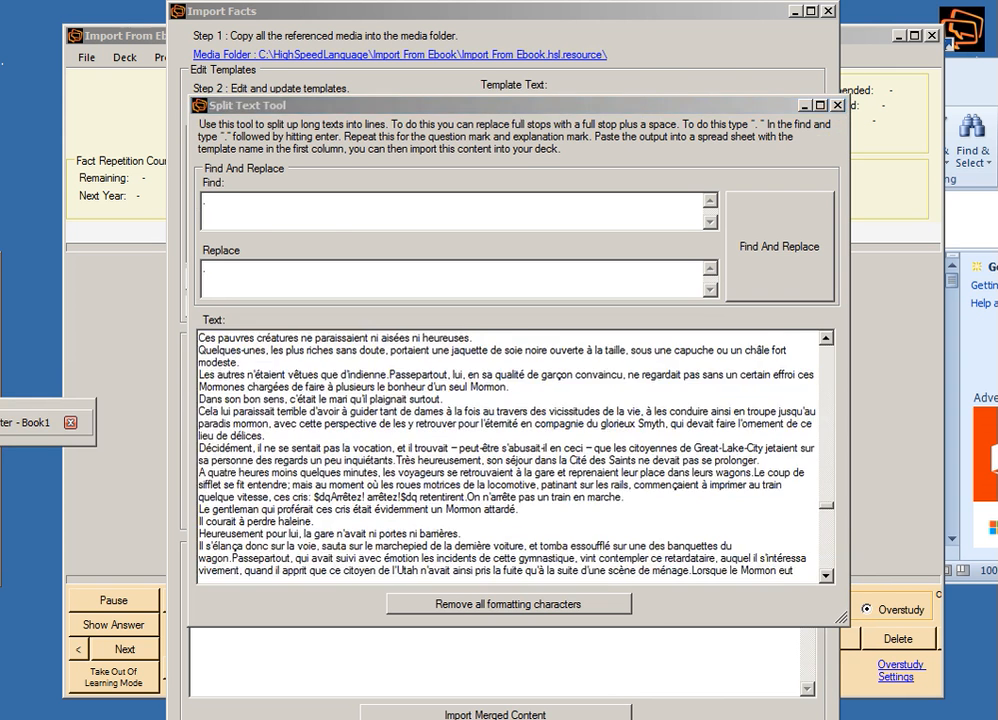
left_click(30, 422)
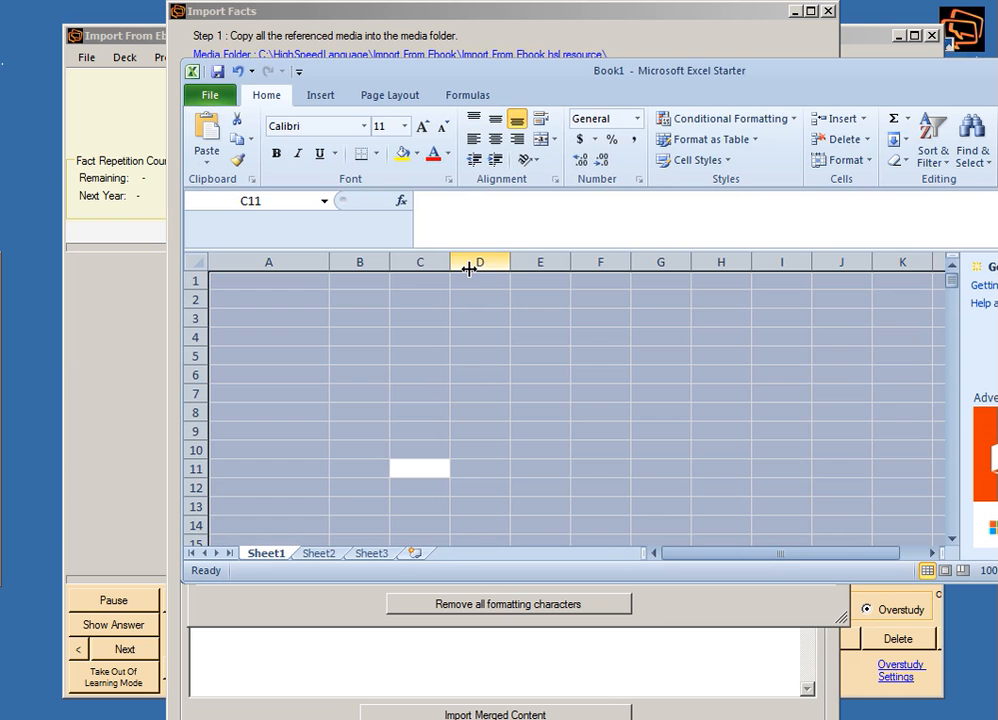
Paste the copied sentences into Sheet1 from cell B1 downward and widen column B.
left_click(722, 432)
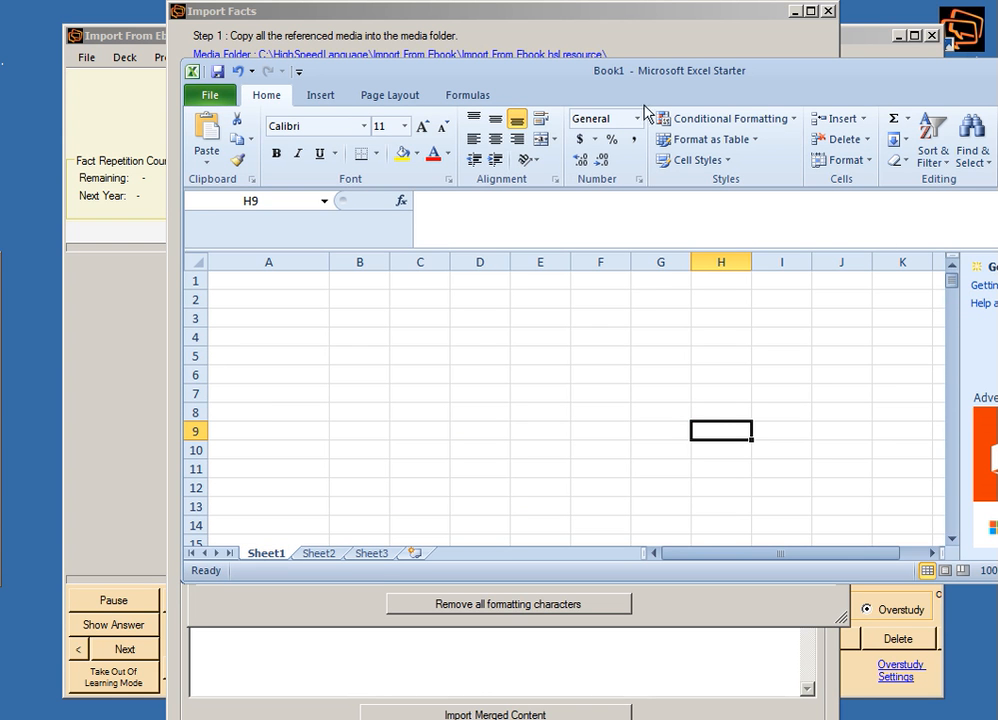
mouse_move(400, 71)
left_mouse_down()
mouse_move(486, 71)
mouse_move(405, 63)
left_mouse_up()
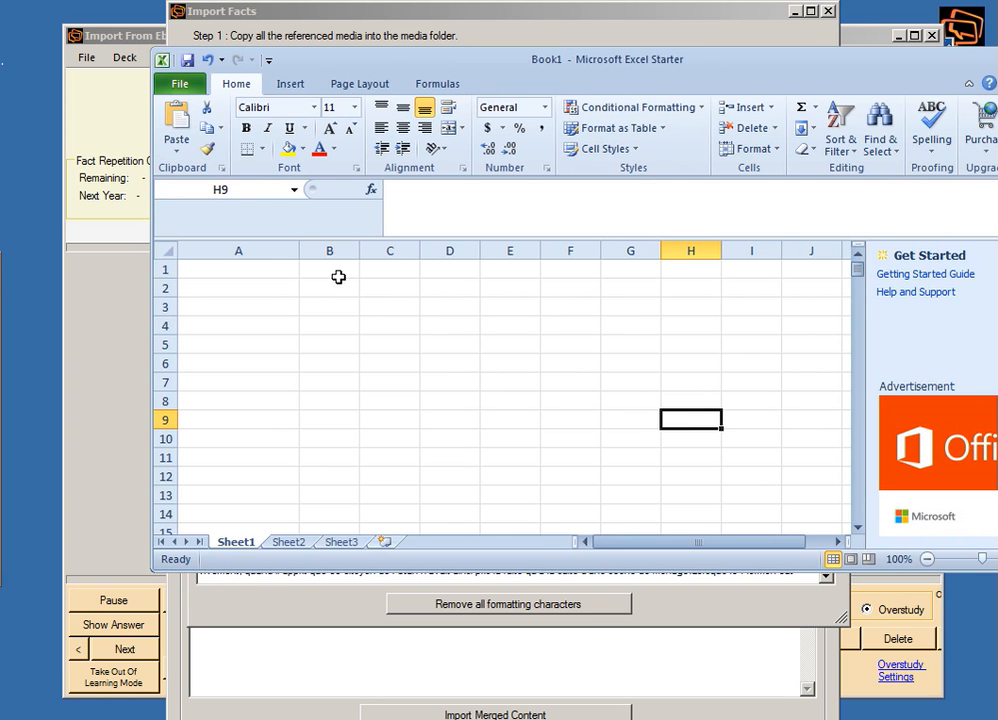
left_click(334, 272)
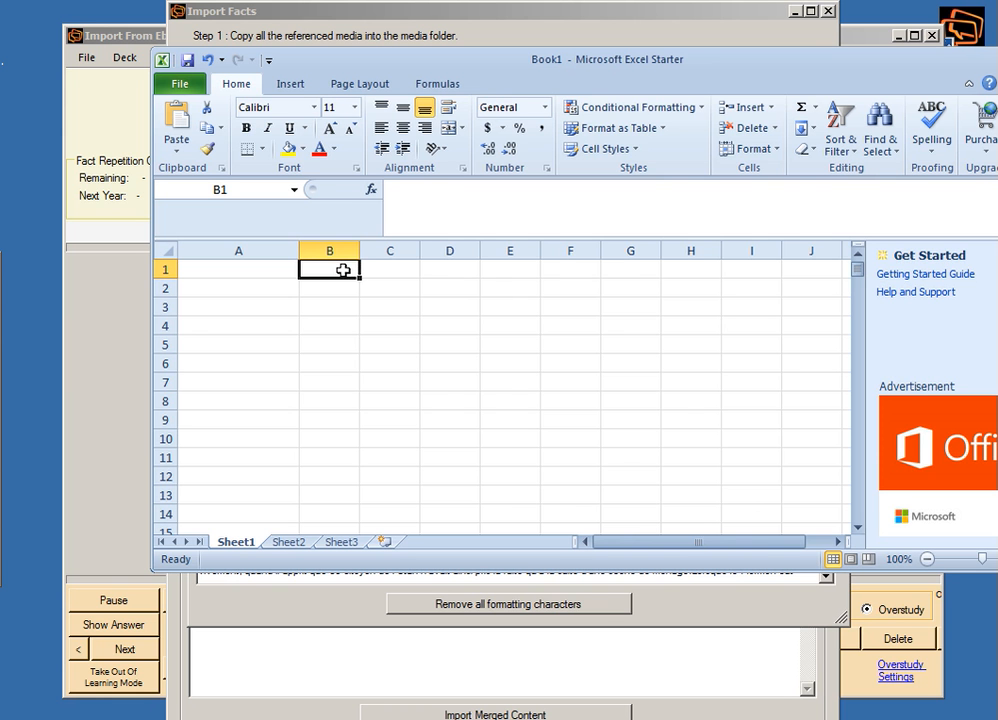
key("ctrl+v")
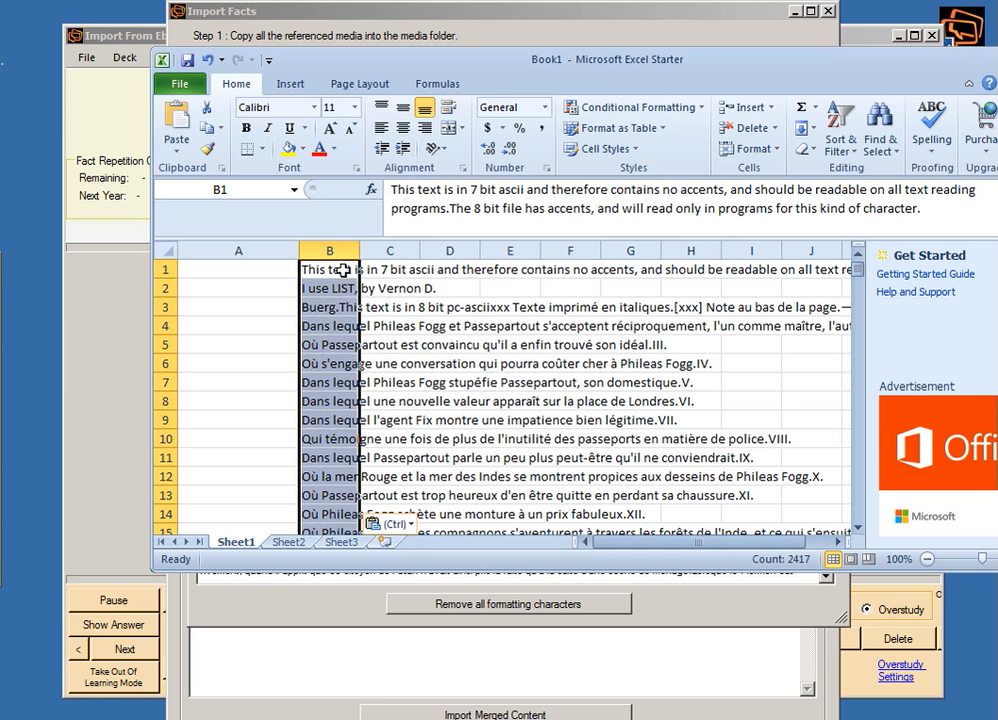
left_click_drag(360, 252, 427, 270)
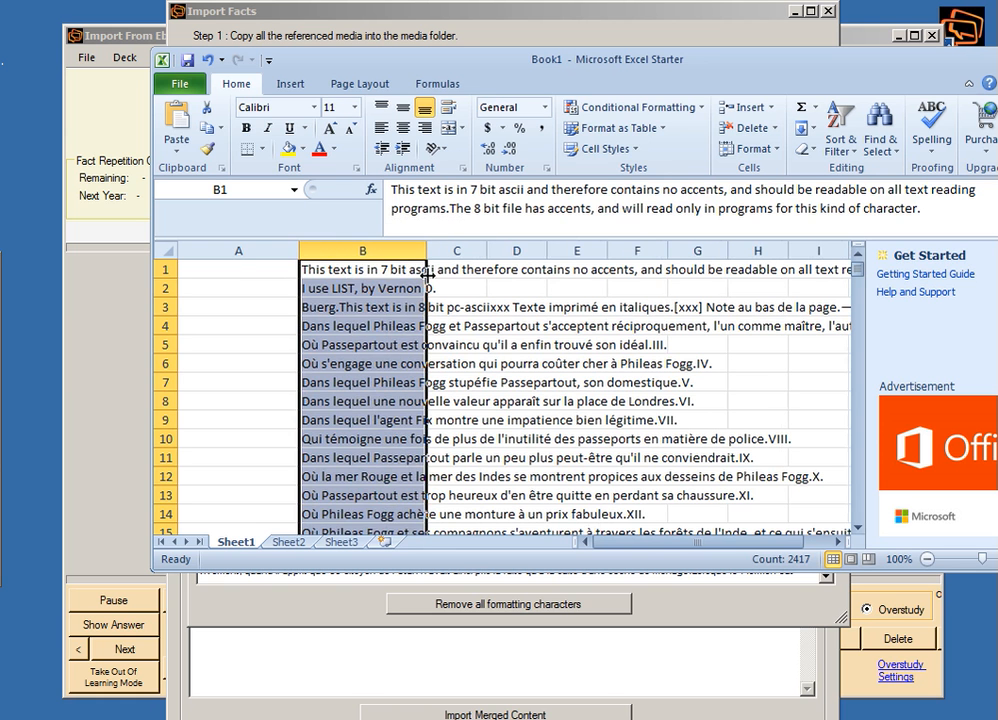
Enter "Reading - Read" in cell A1 and fill it down column A to row 162.
left_click(238, 270)
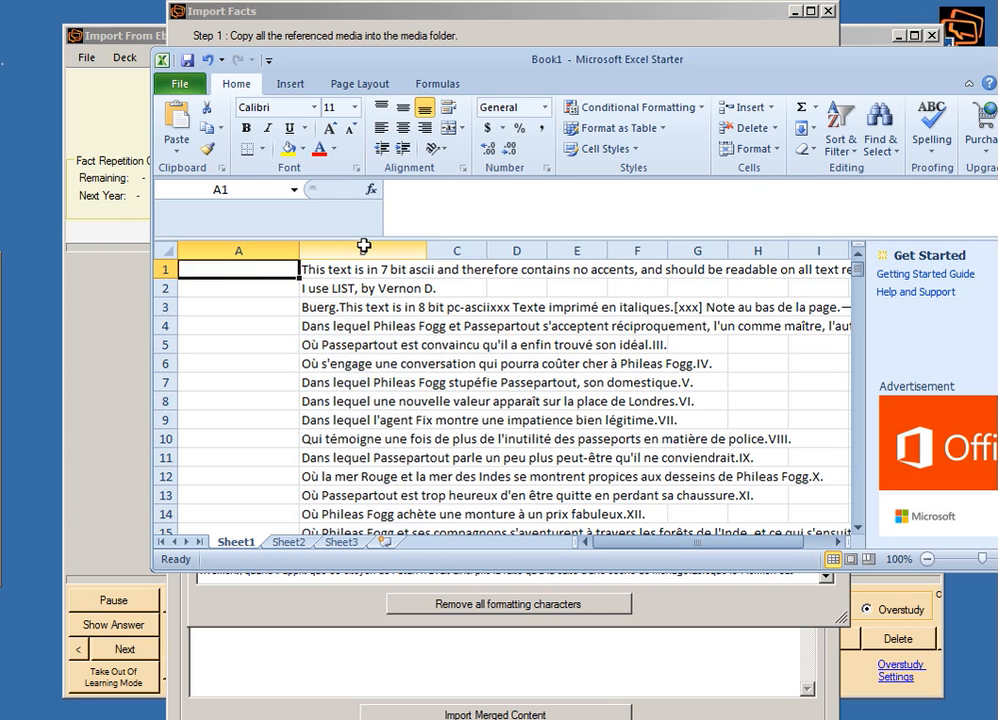
type("Rea")
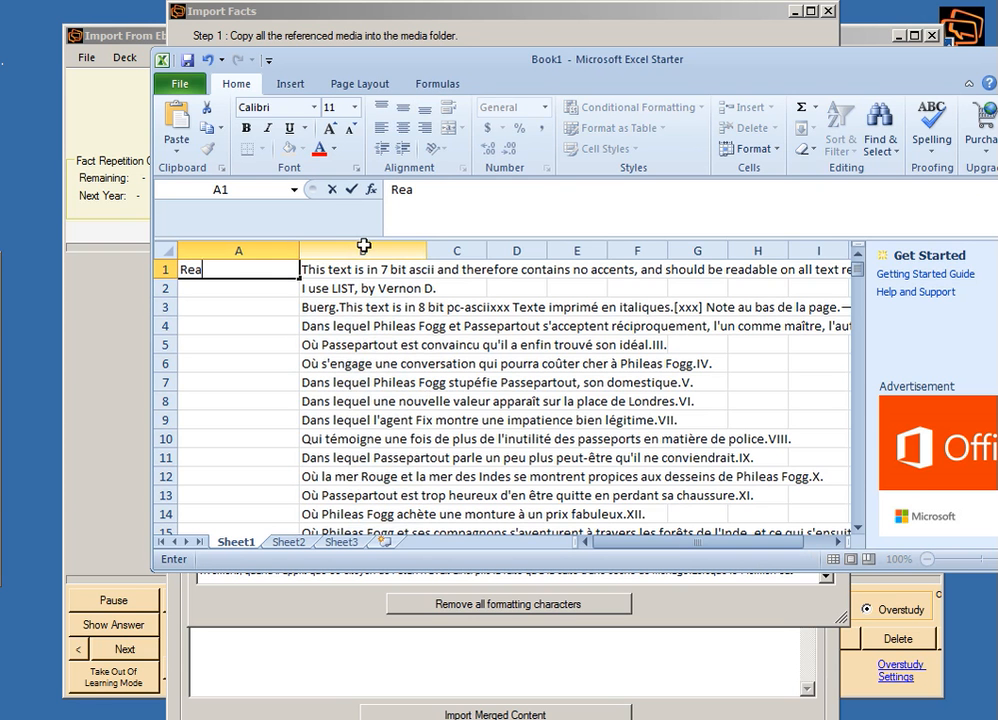
type("ding - Read")
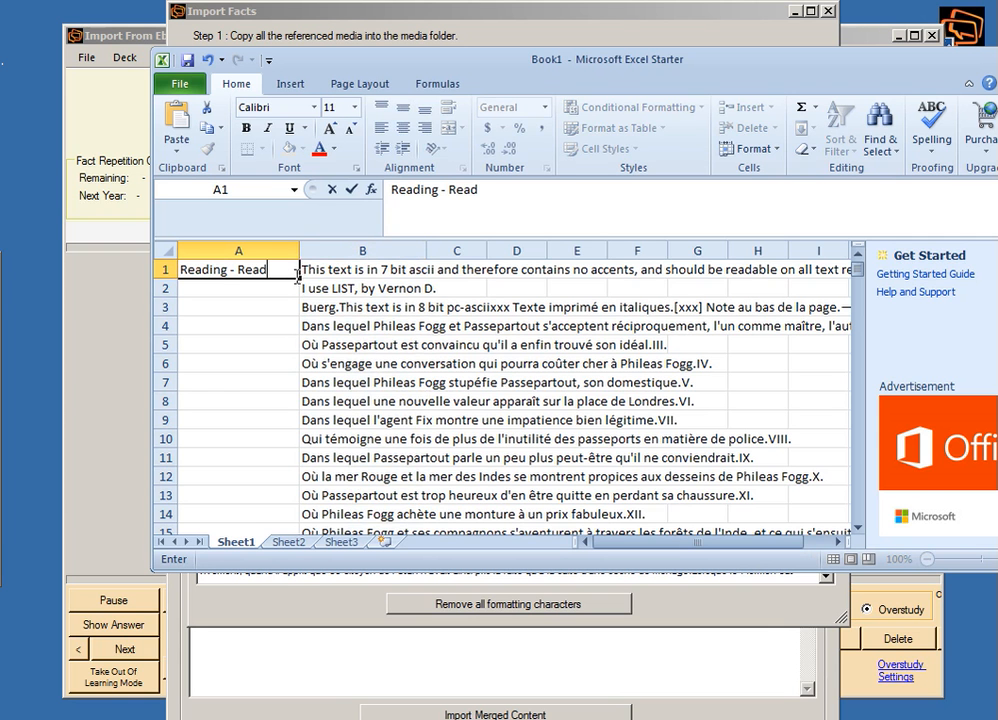
left_click_drag(297, 273, 296, 330)
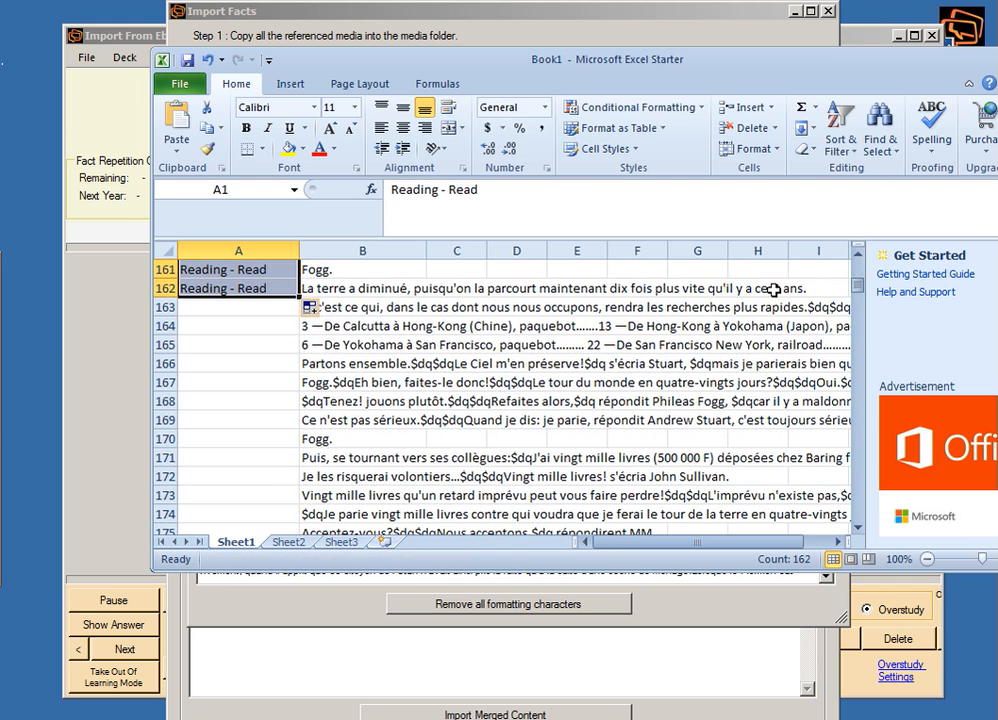
Copy A1:B162, switch to HighSpeedLanguage, close the Split Text Tool and paste the rows as the tab-separated text in Import Facts.
left_click_drag(390, 292, 175, 65)
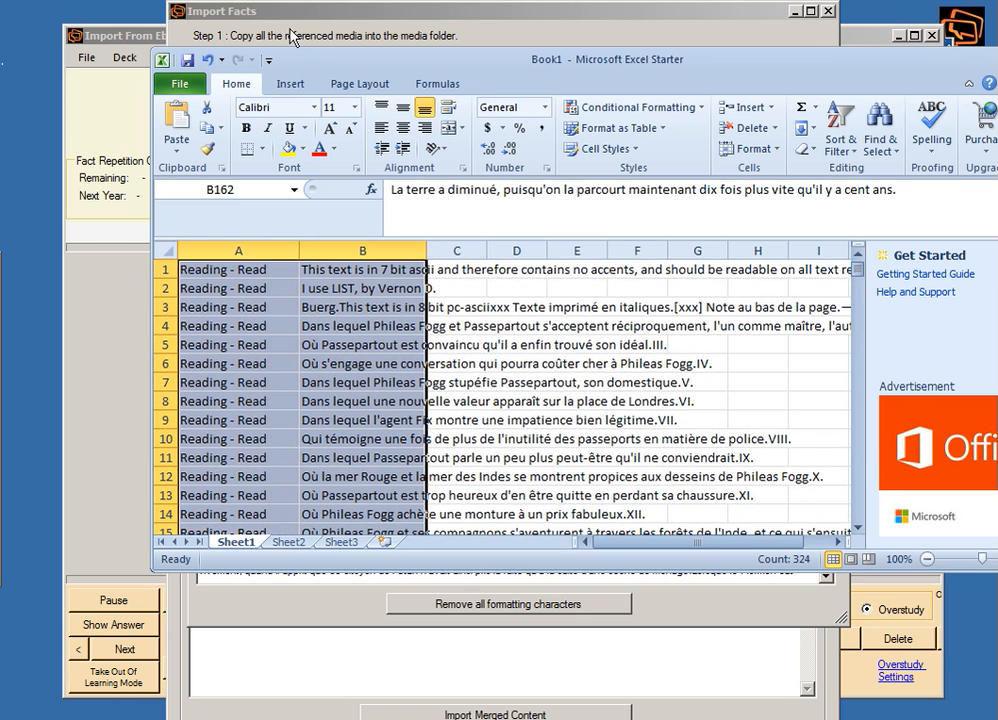
key("ctrl+c")
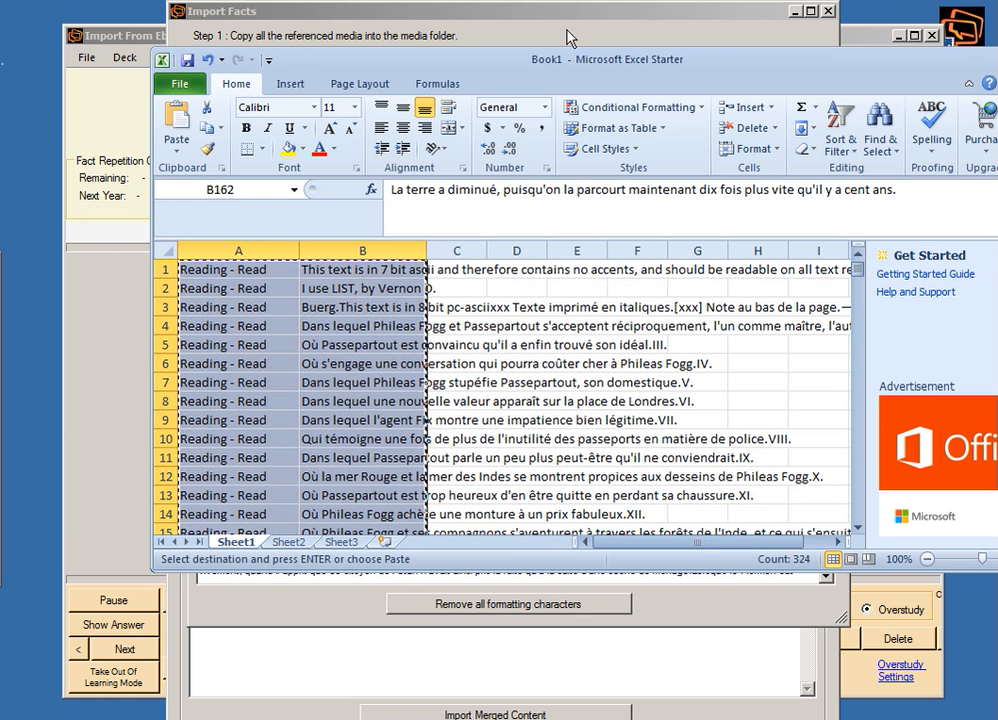
mouse_move(2, 375)
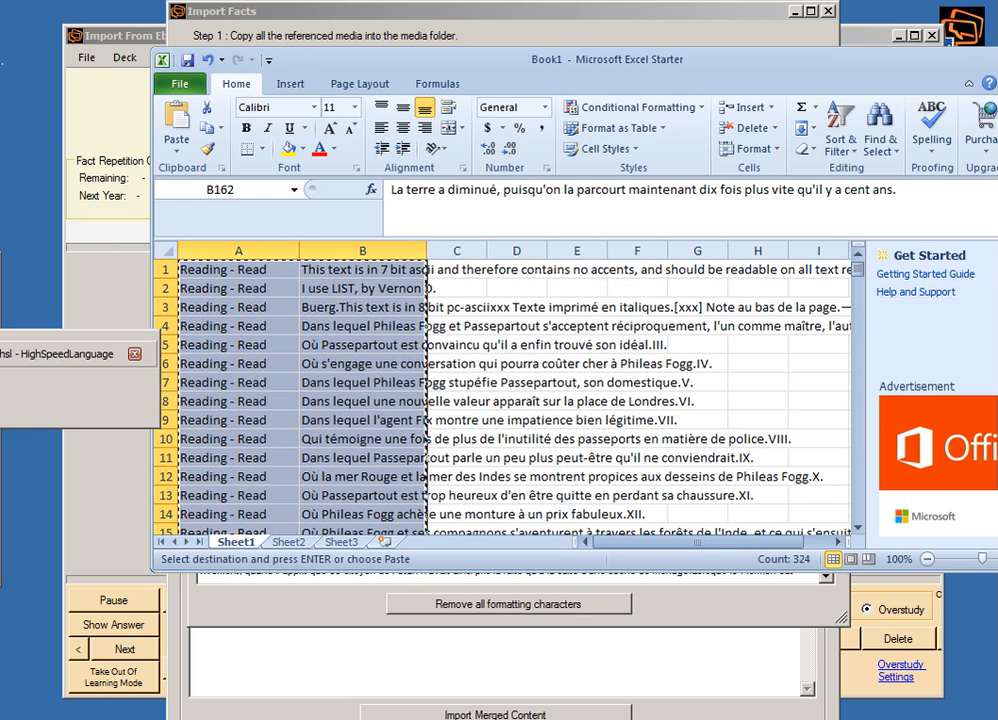
left_click(50, 365)
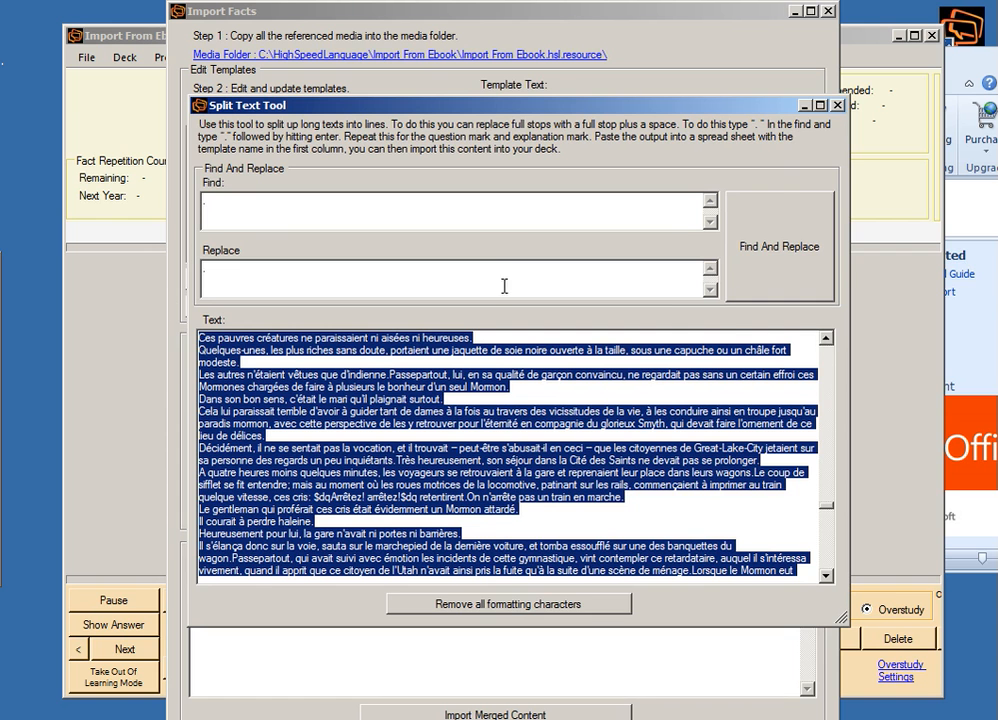
left_click(839, 105)
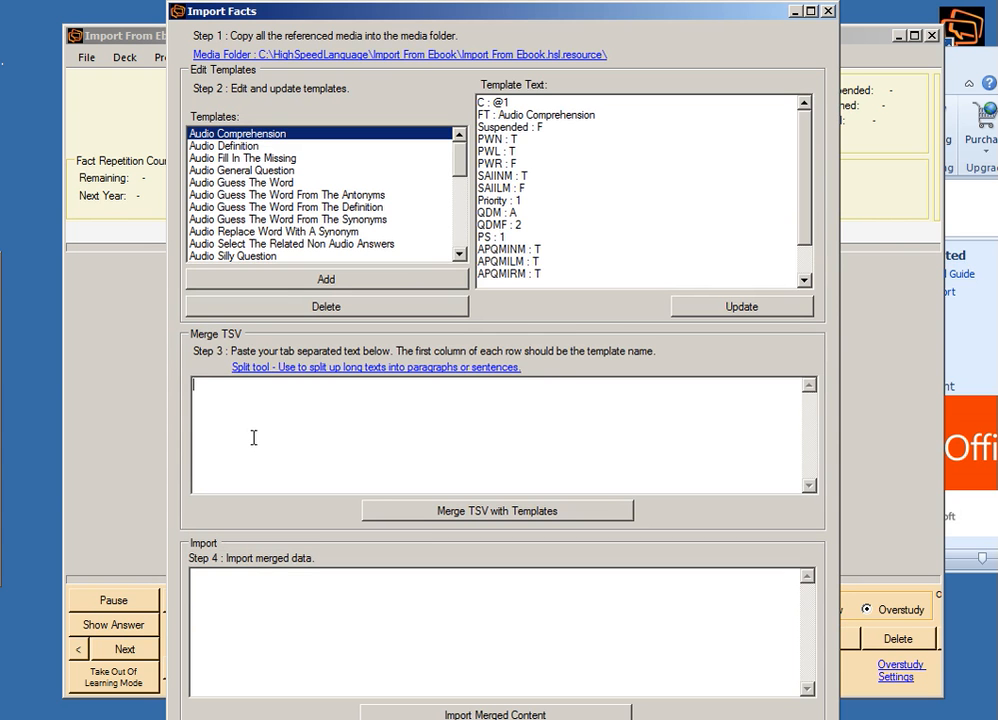
key("ctrl+v")
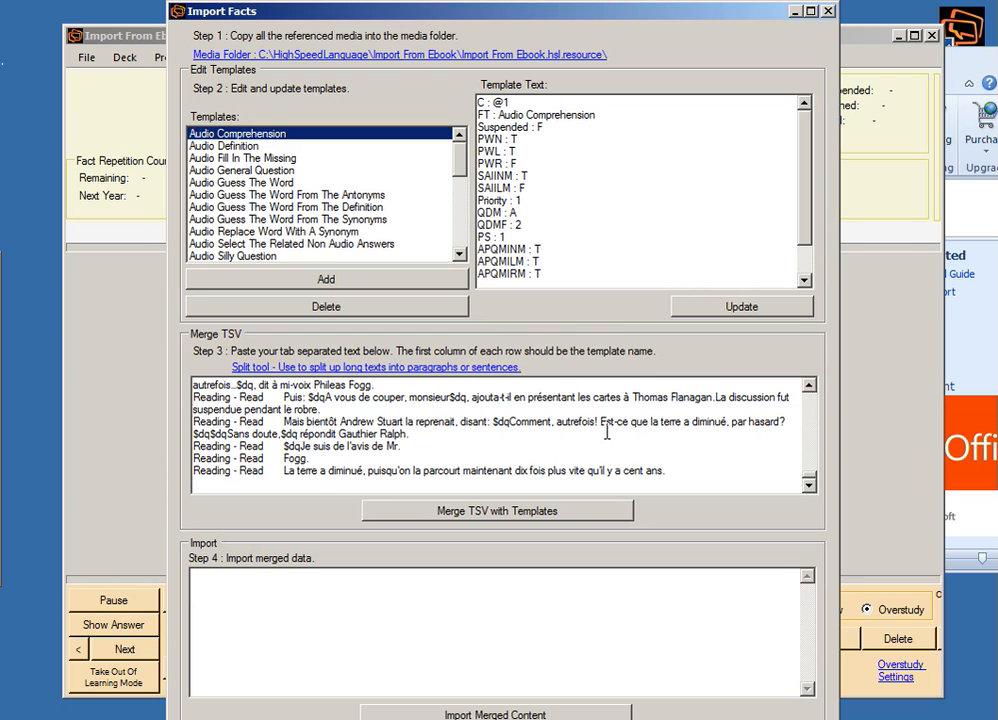
scroll(607, 432, "up", 1)
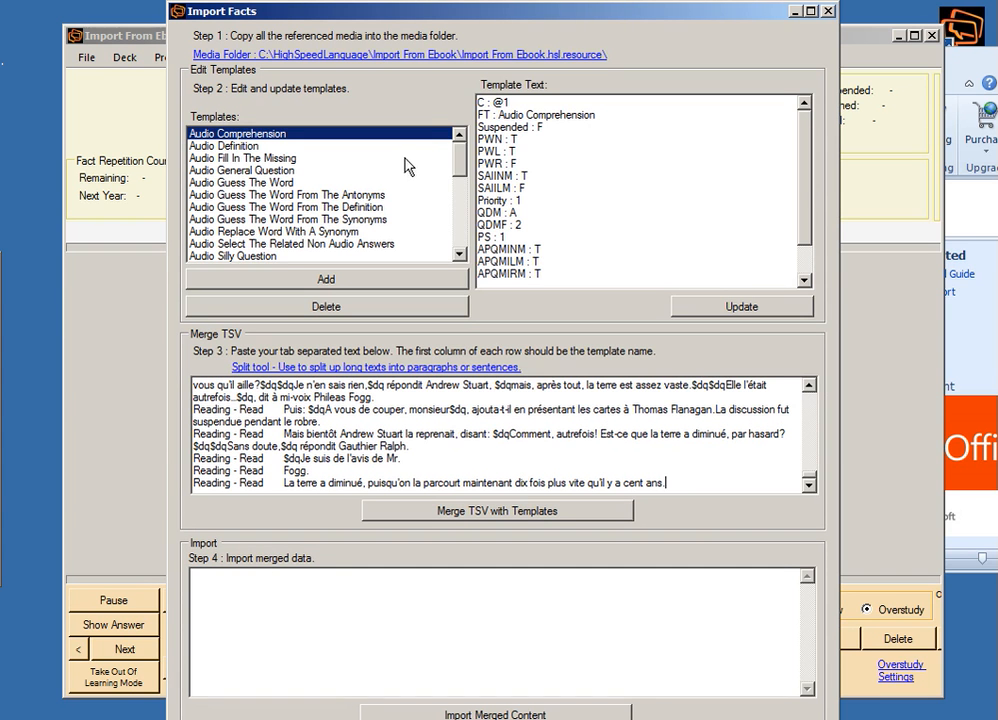
In the Reading - Read template text, set C to None, PWR to T and QD to 0.
left_click_drag(456, 167, 477, 208)
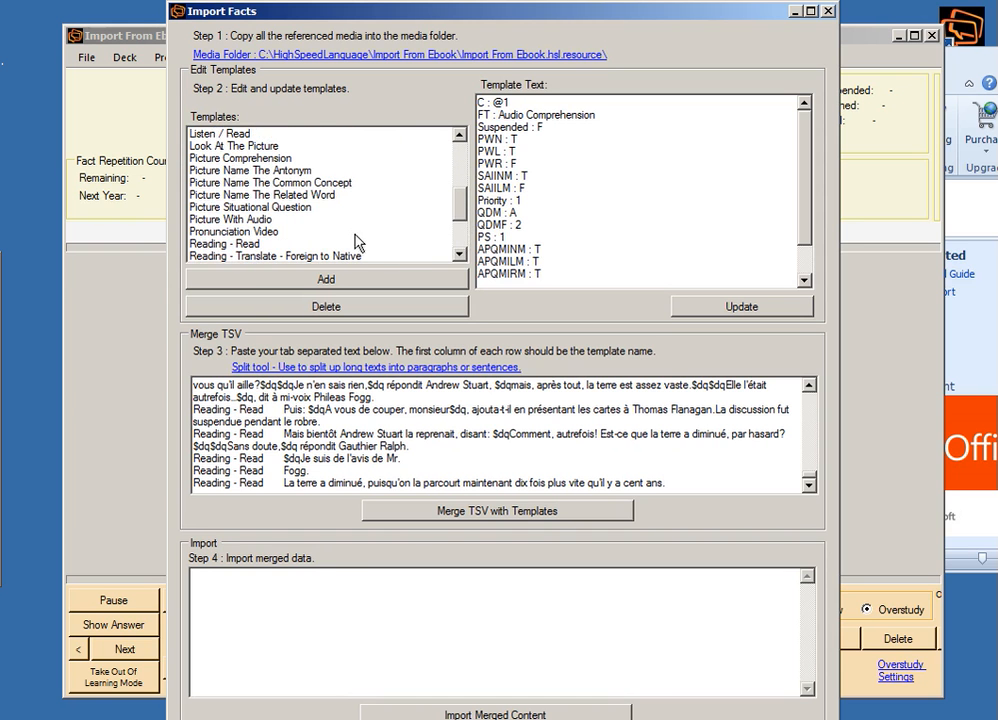
left_click(241, 247)
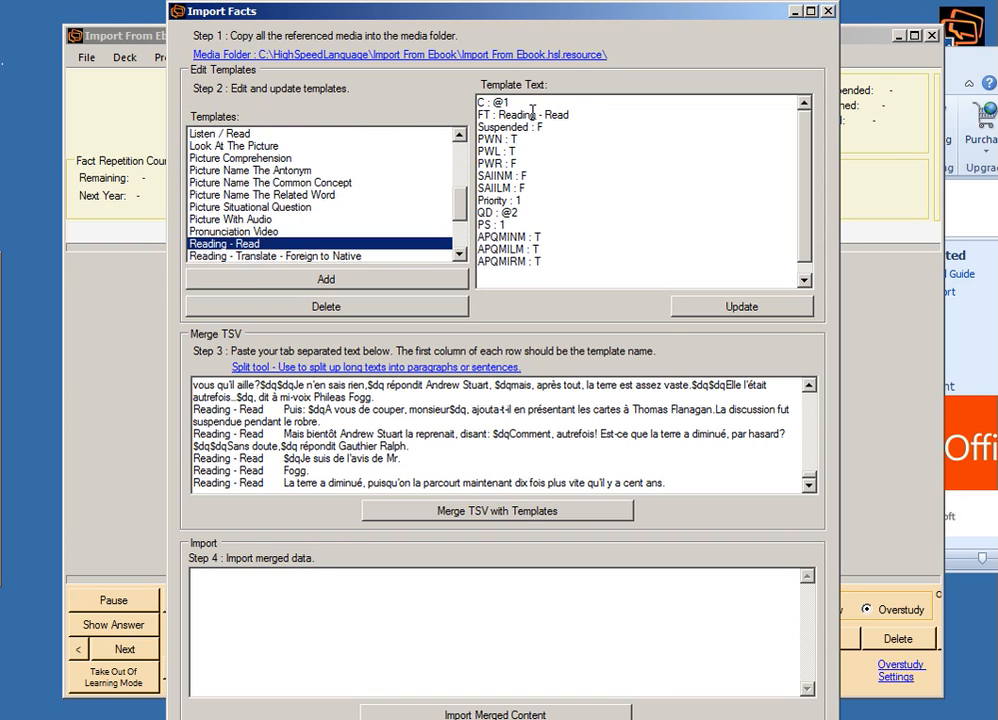
left_click(604, 99)
key("BackSpace")
key("BackSpace")
type("Non")
key("BackSpace")
key("BackSpace")
left_click(805, 283)
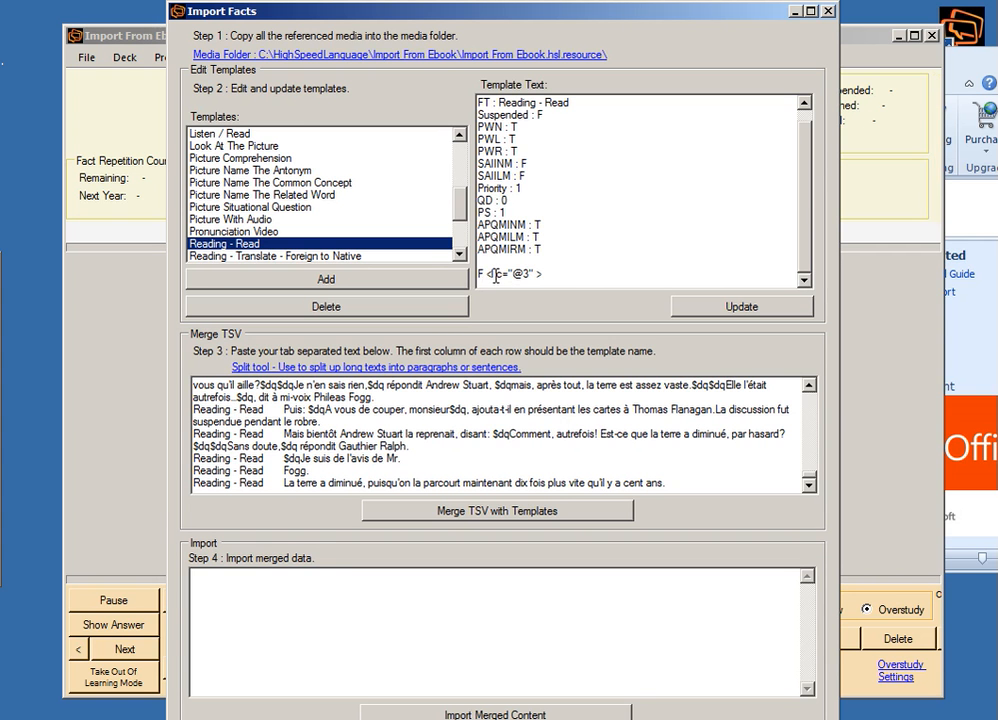
Change the template's final line to F <l c="@1" > and update the Reading - Read template.
left_click_drag(541, 273, 514, 271)
left_click(535, 272)
left_click_drag(322, 446, 309, 421)
left_click_drag(268, 433, 186, 433)
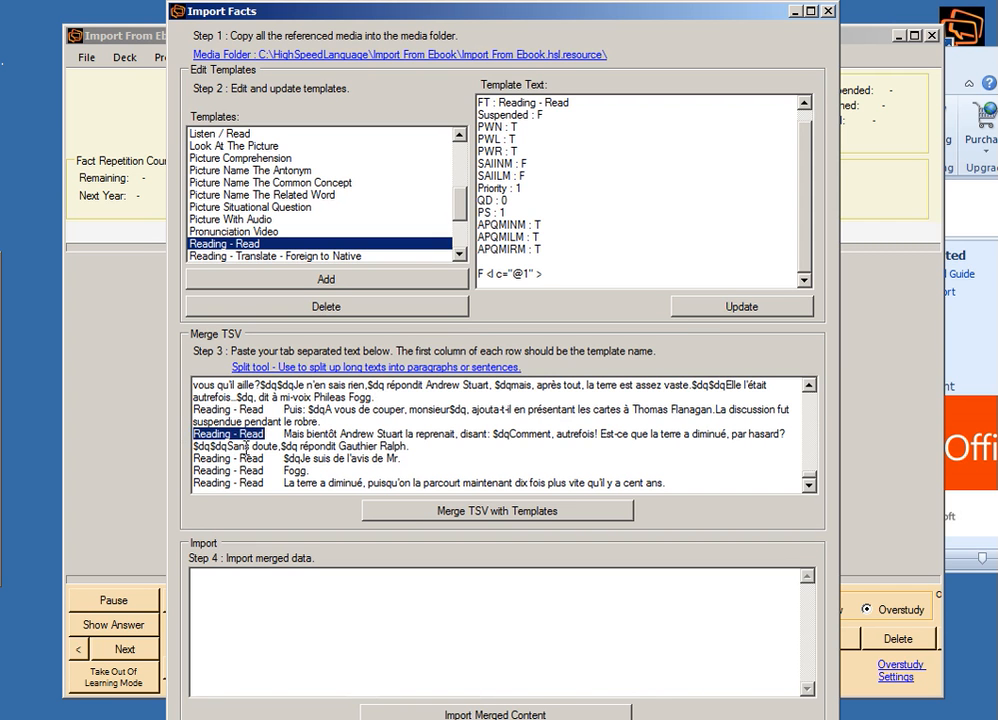
left_click_drag(285, 433, 418, 424)
left_click(540, 271)
left_click_drag(545, 274, 472, 275)
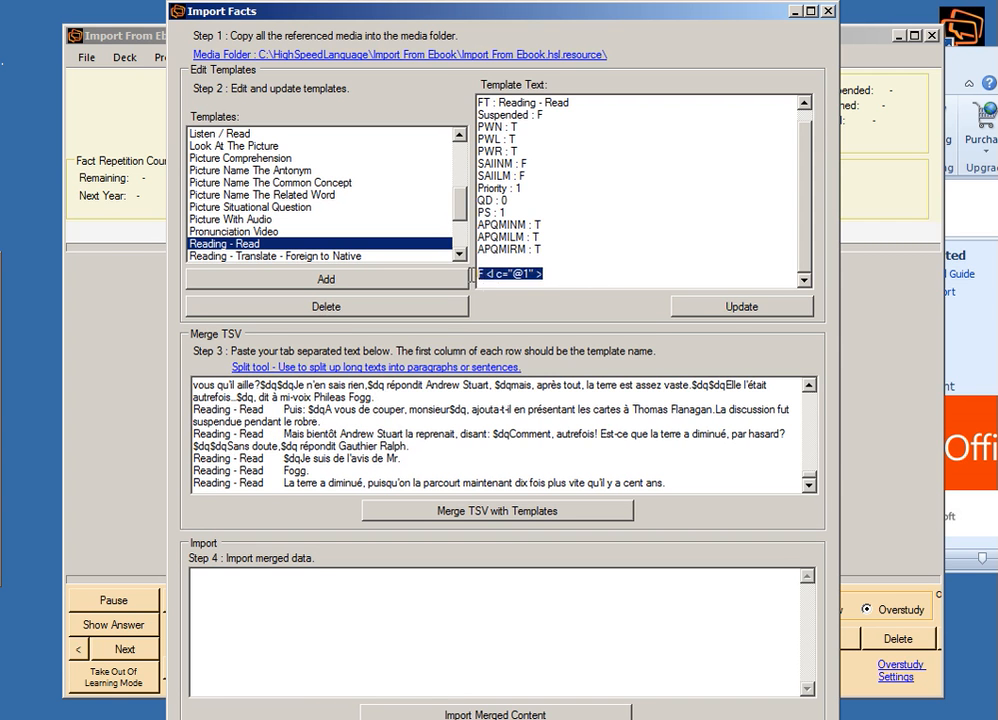
left_click(700, 227)
left_click(731, 306)
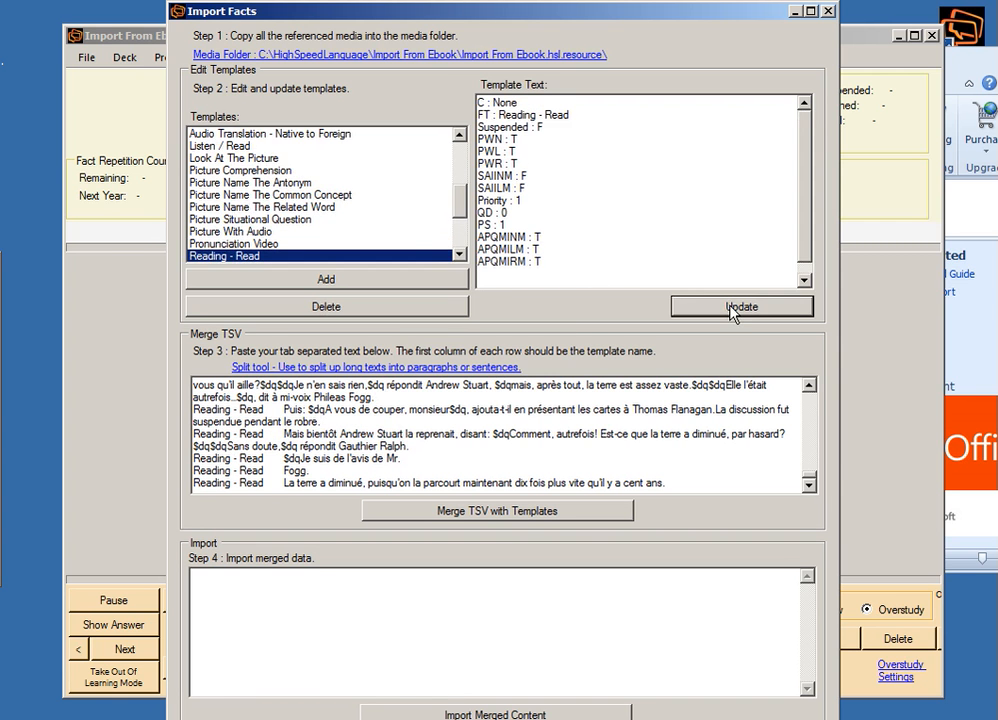
left_click_drag(812, 210, 806, 262)
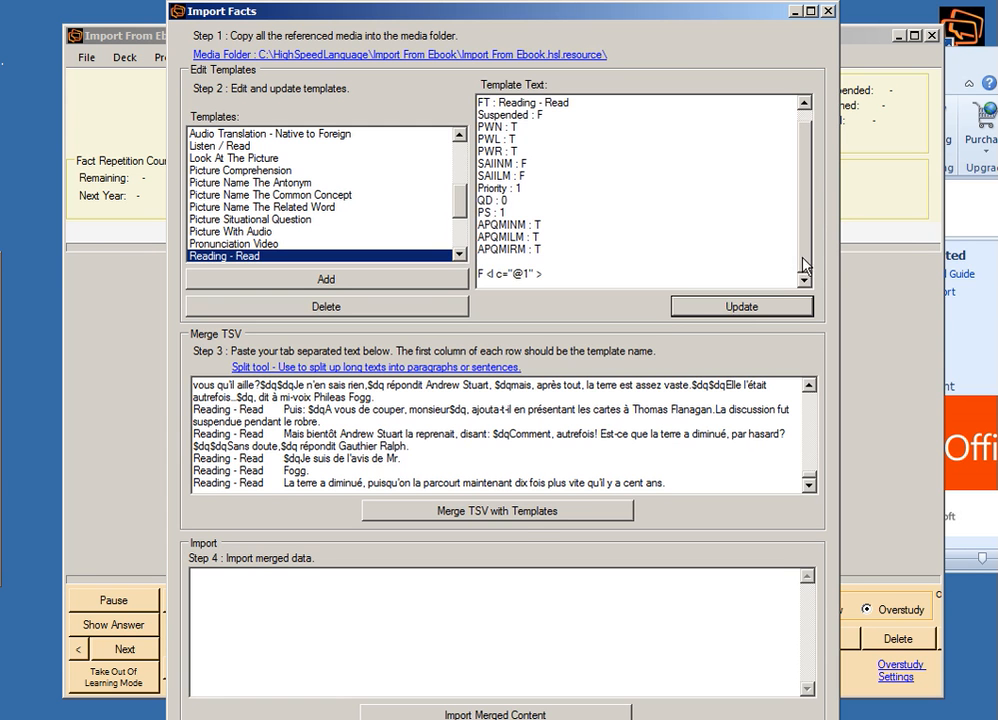
Merge the tab-separated text with the templates and look through the merged data.
left_click(523, 516)
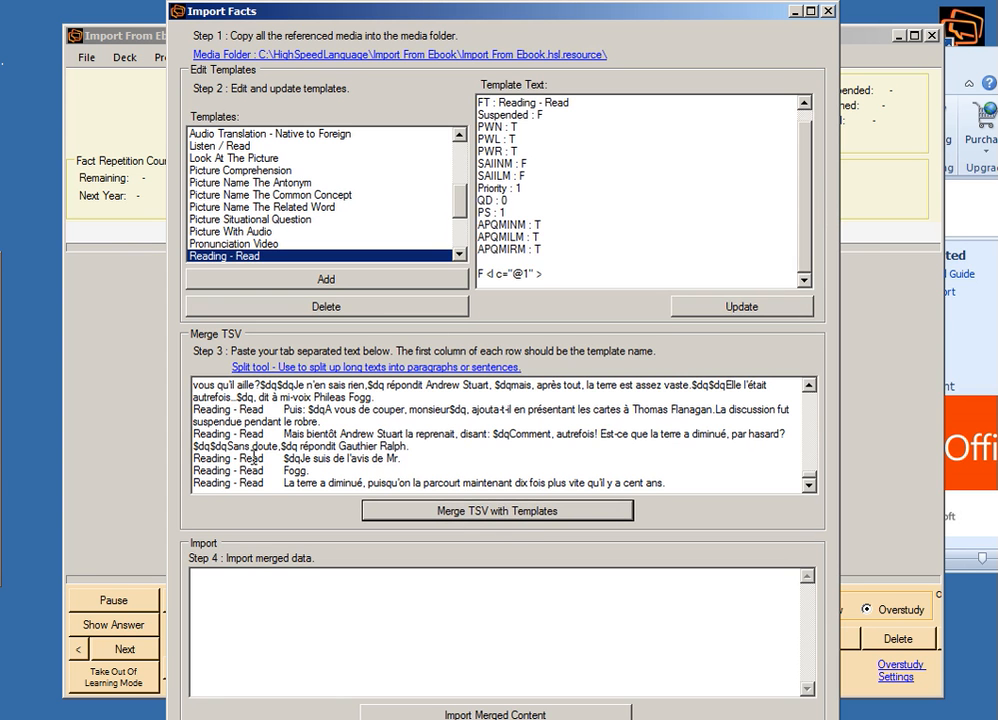
left_click(519, 515)
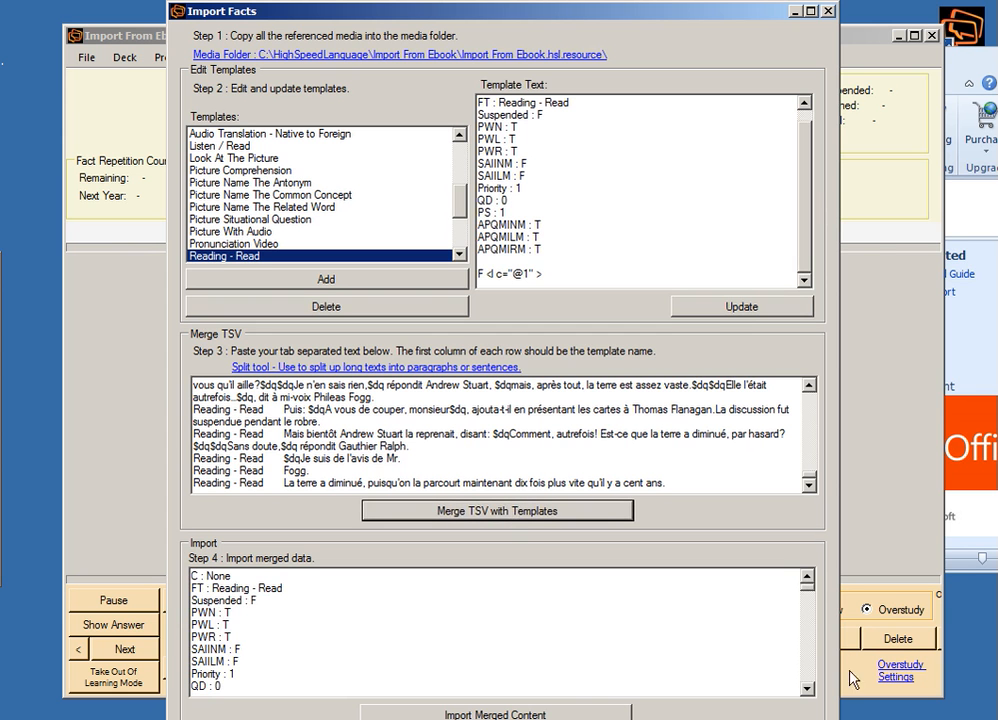
left_click_drag(812, 597, 807, 614)
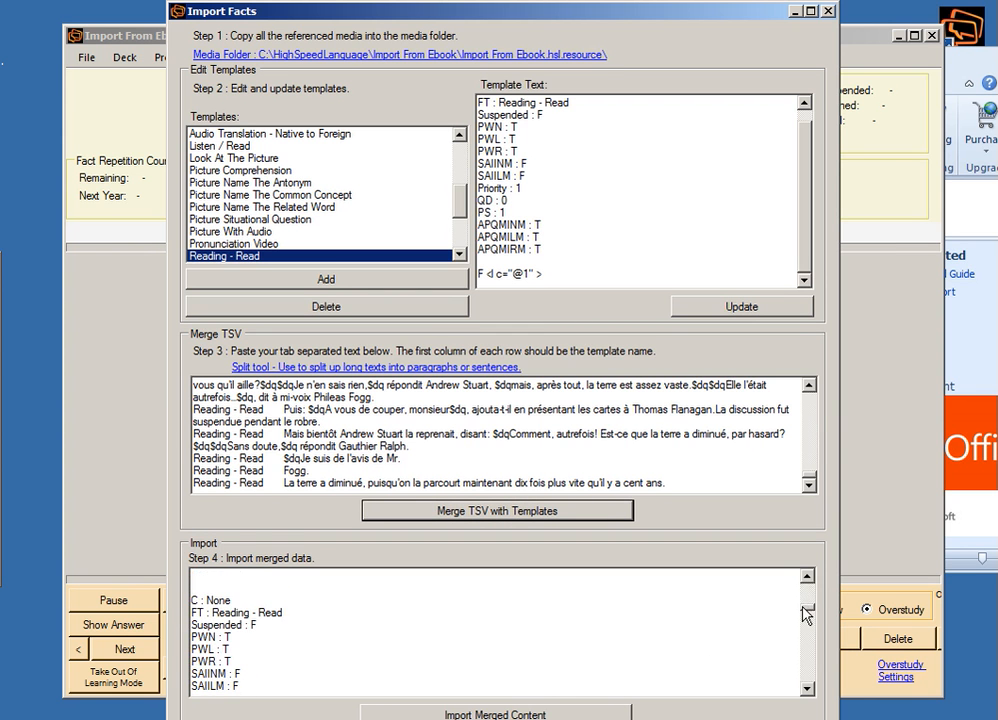
Import the merged content into the deck and close the Import Facts window.
left_click(512, 716)
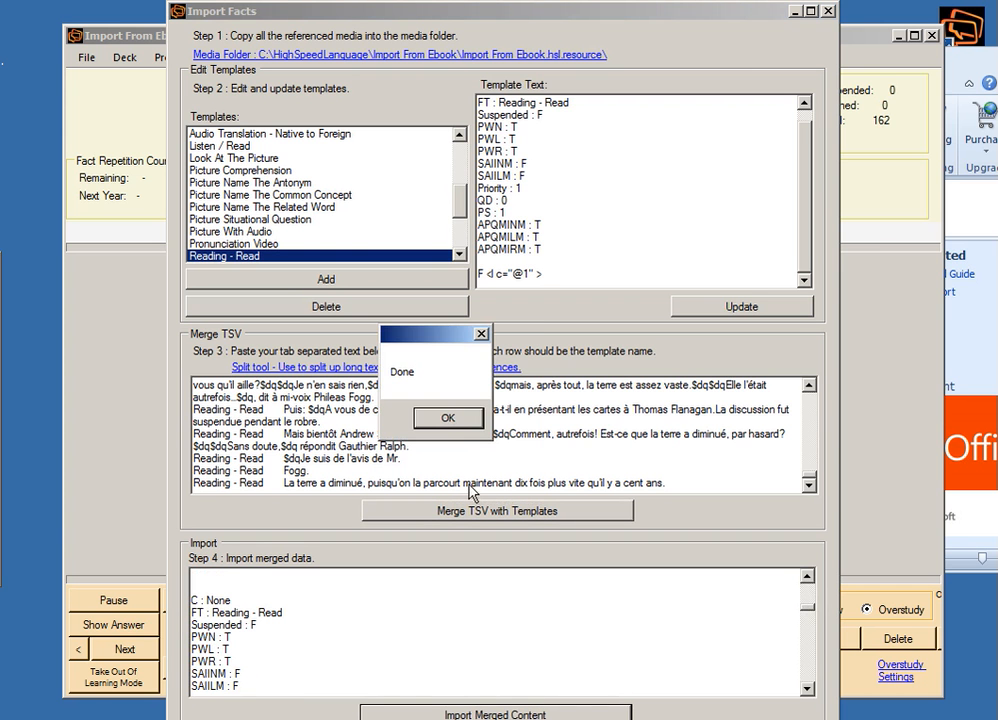
left_click(455, 419)
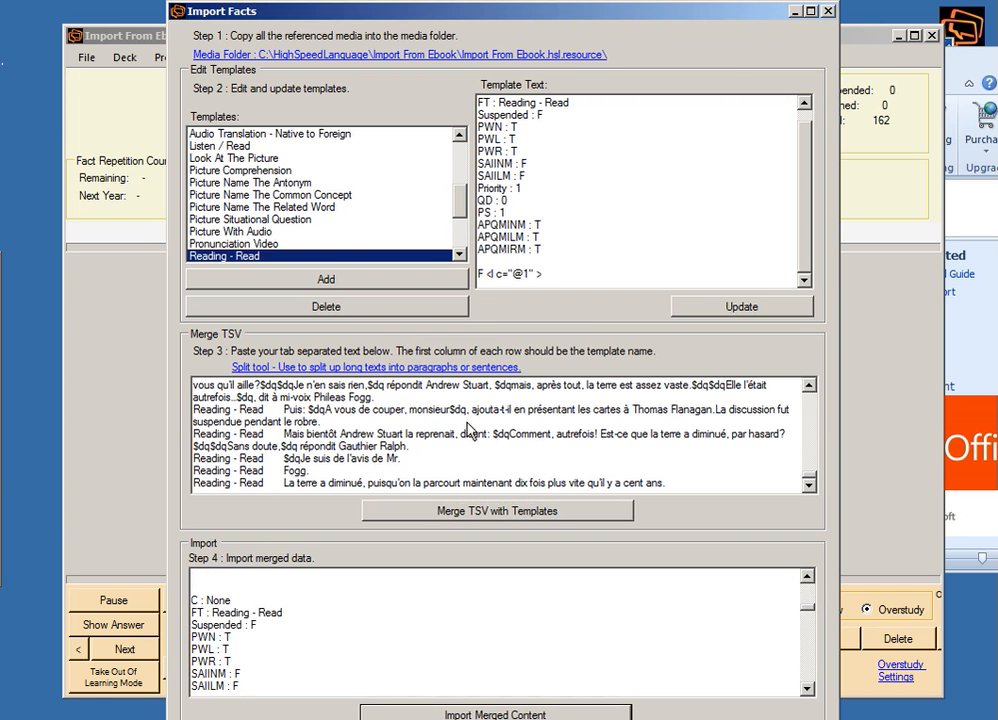
left_click(828, 11)
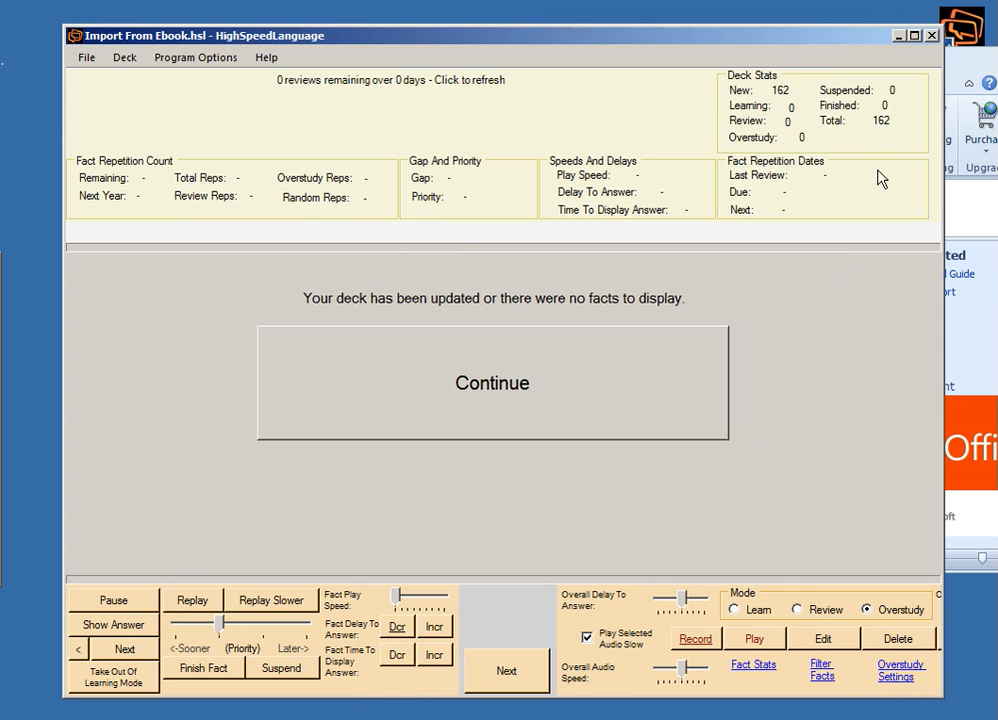
In Learn mode, delete the first three imported facts and advance past the fourth.
left_click(738, 611)
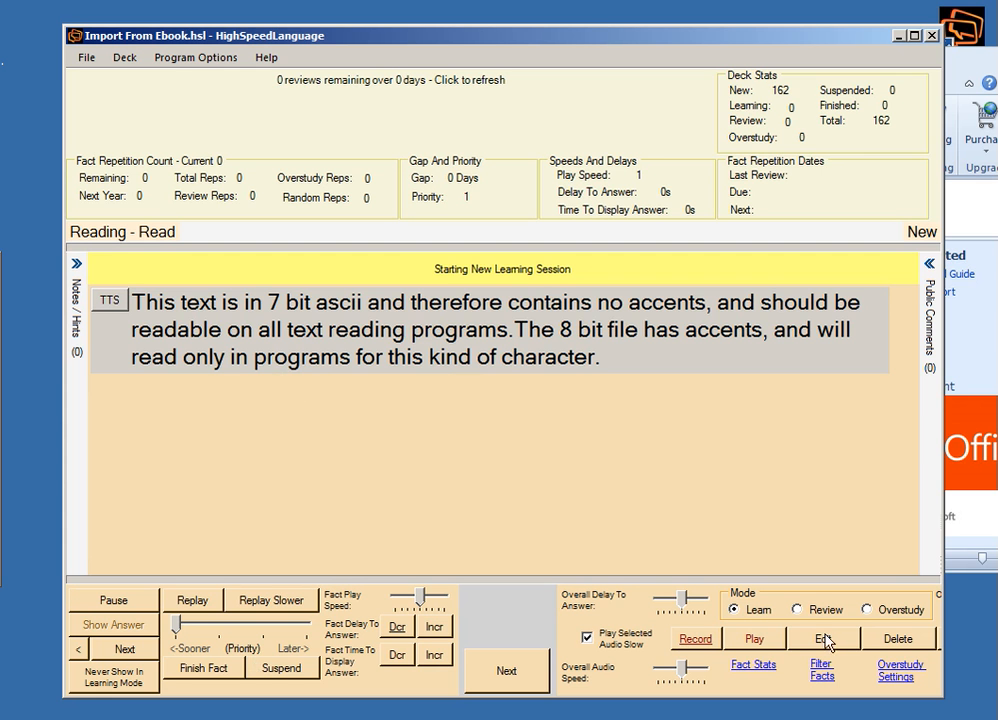
left_click(895, 642)
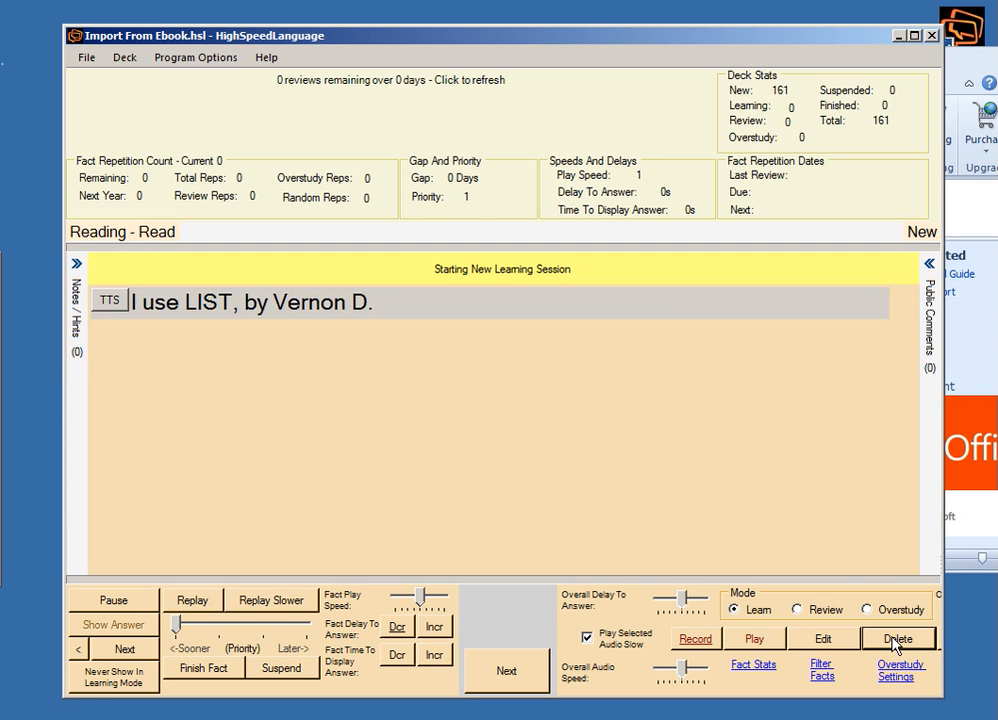
left_click(895, 642)
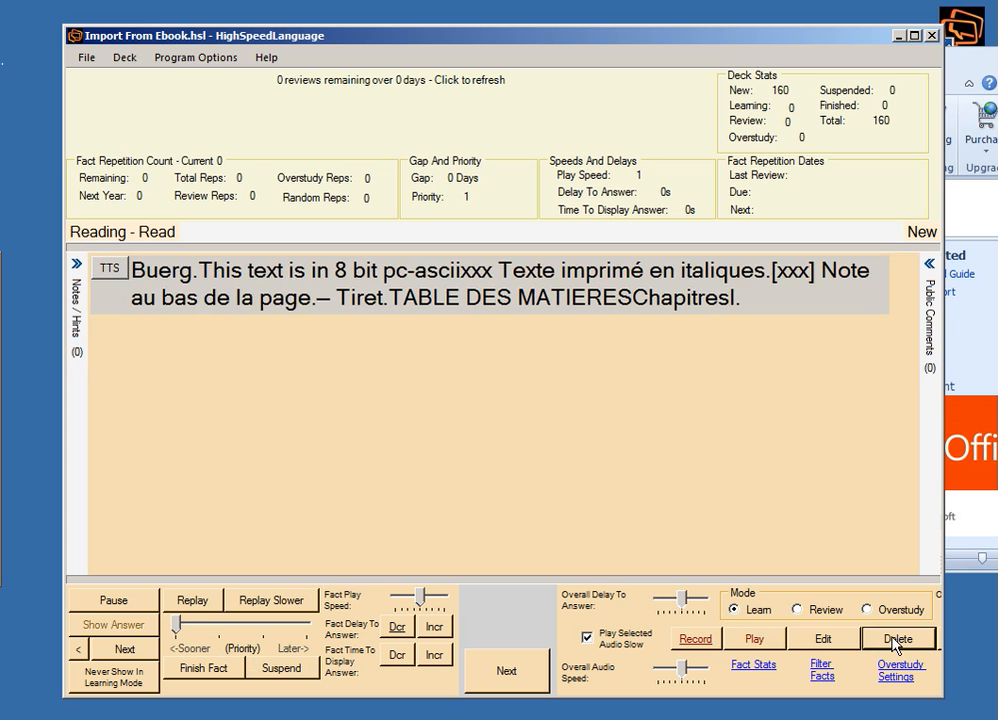
left_click(895, 642)
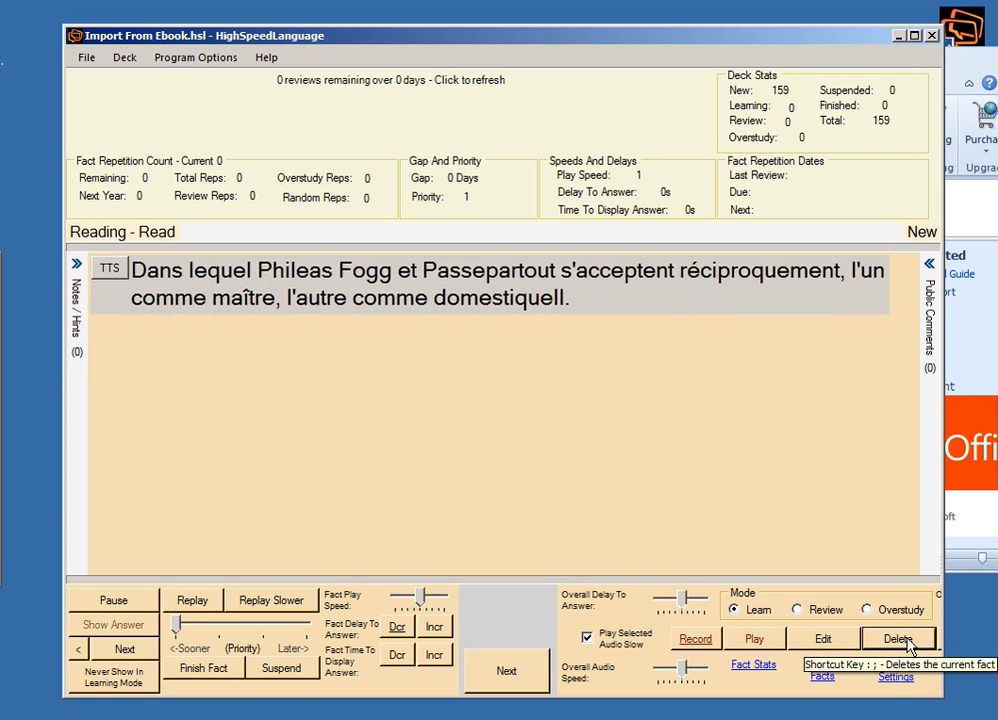
left_click(112, 650)
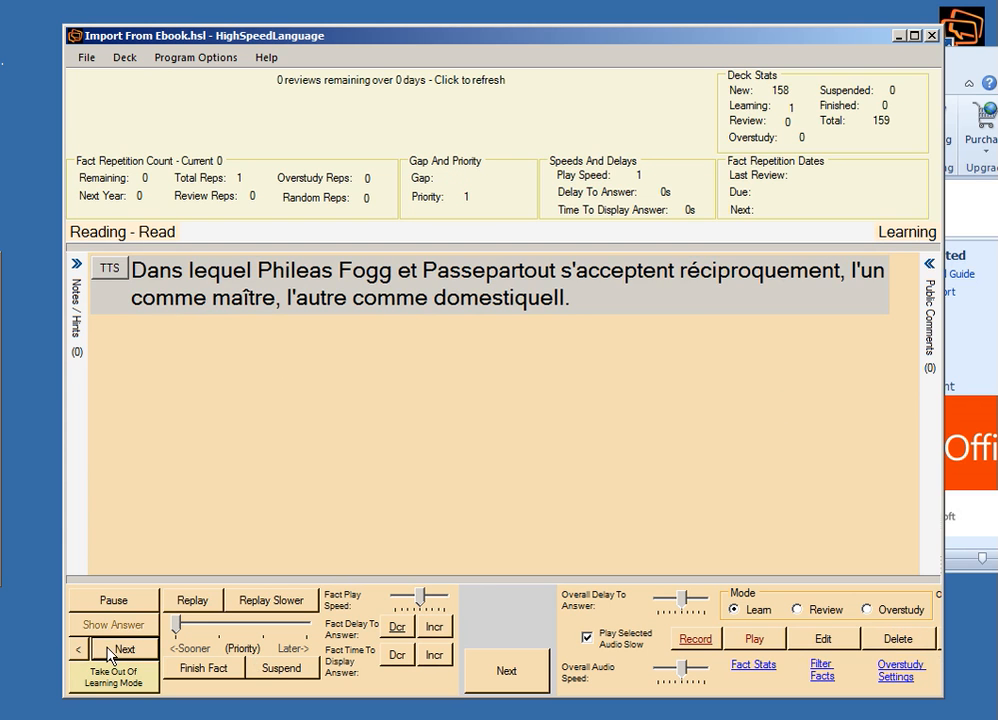
Review the deck's priorities and their times to show in the first year, leaving them as they are.
left_click(122, 58)
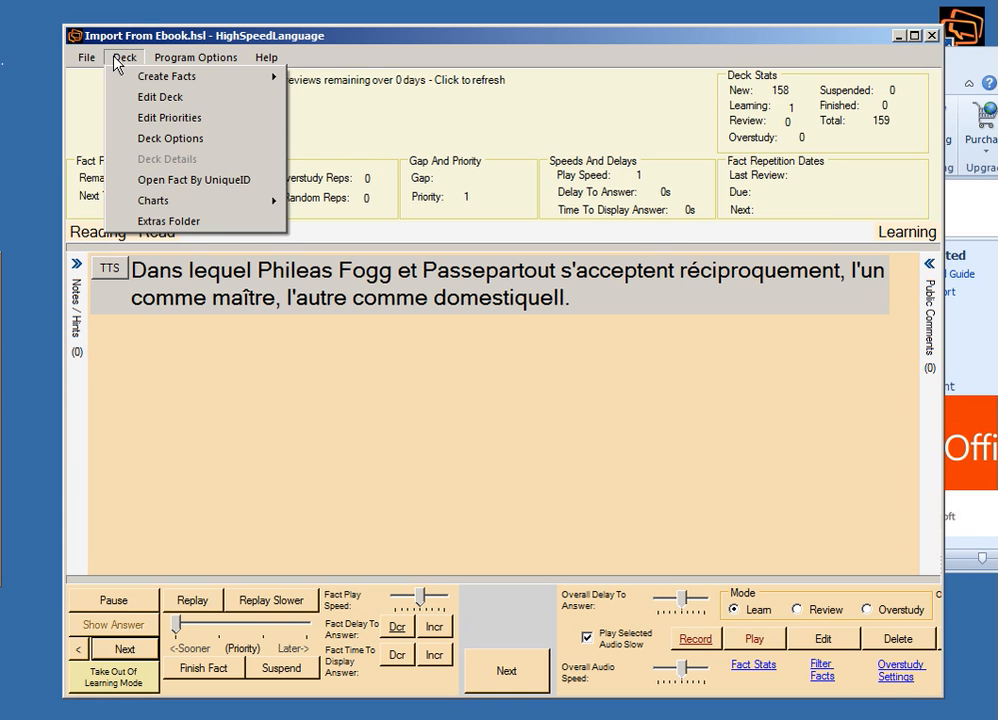
left_click(142, 117)
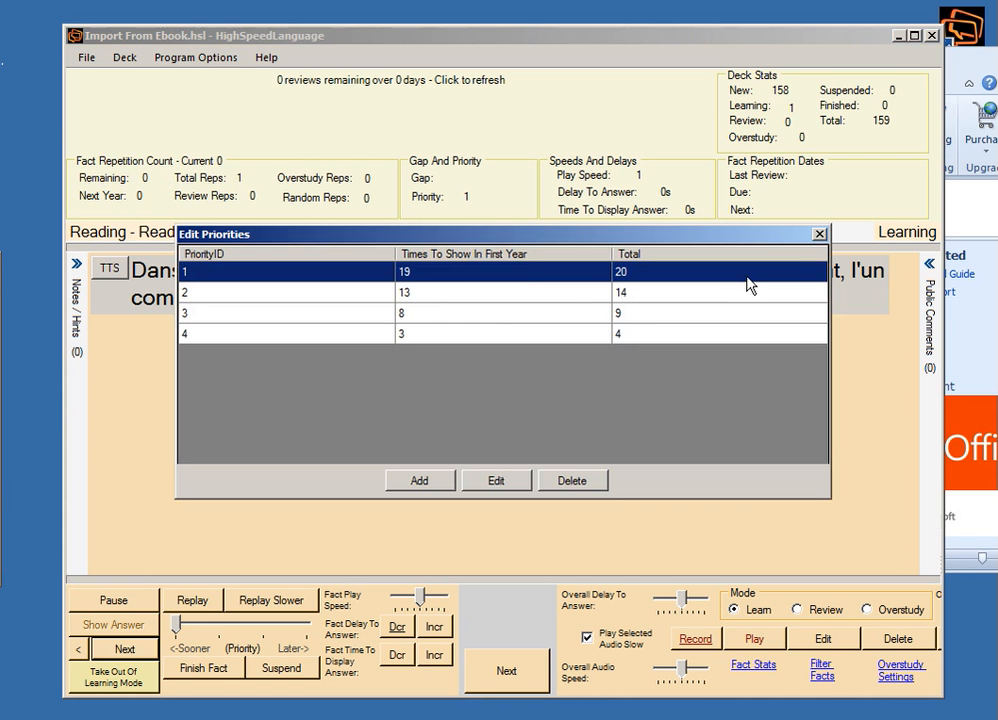
left_click(820, 236)
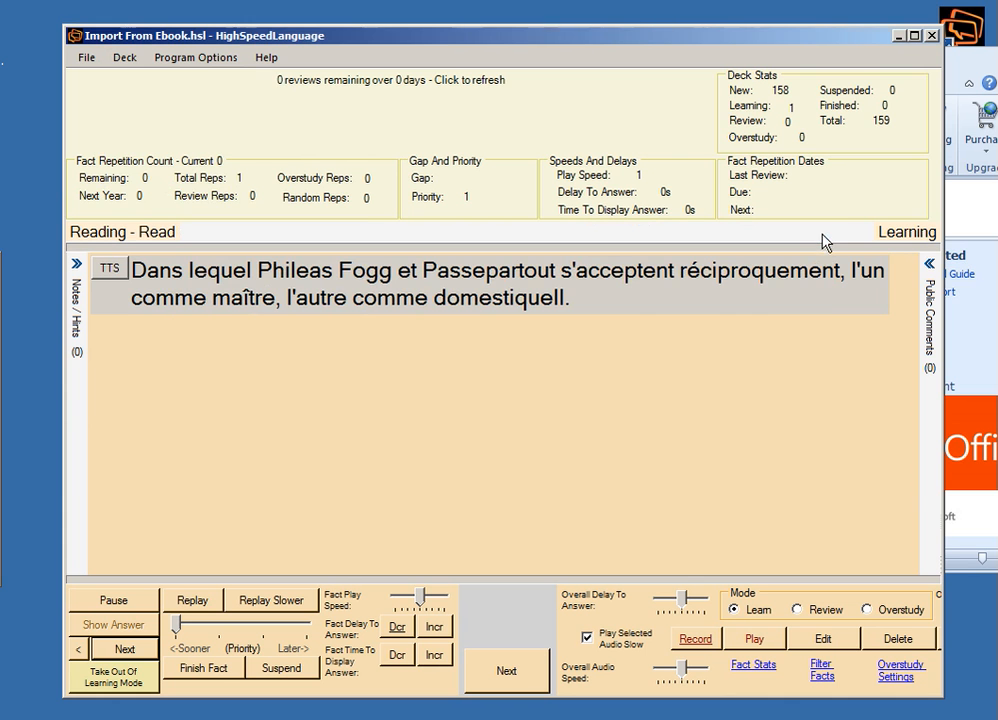
Set the deck's foreign language to fr French in the deck options, check the study options and save.
left_click(118, 58)
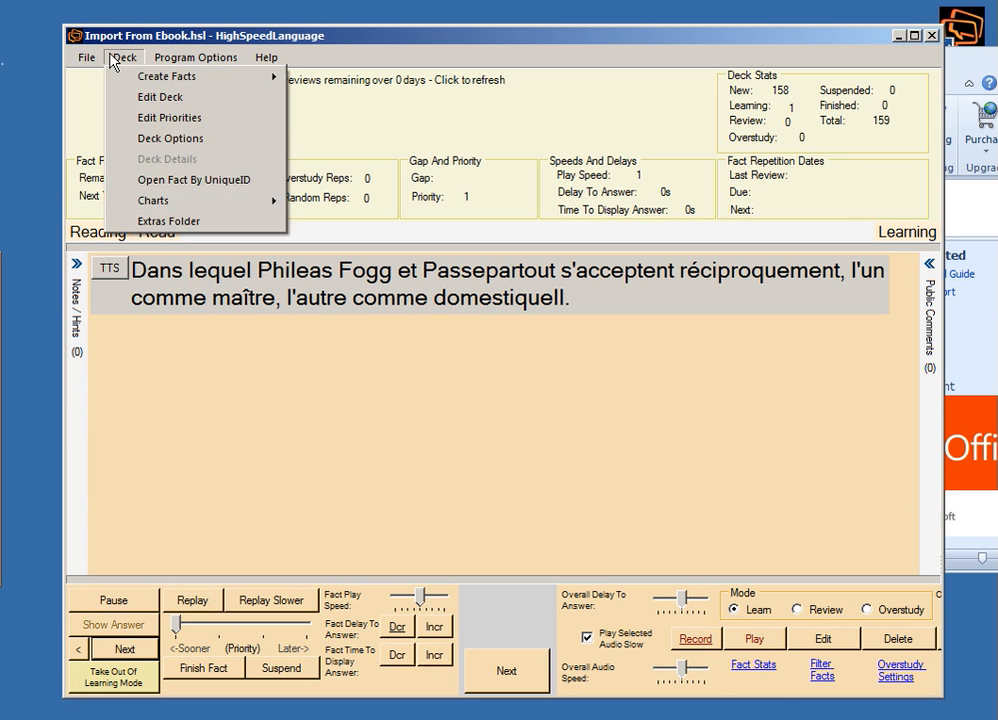
left_click(142, 139)
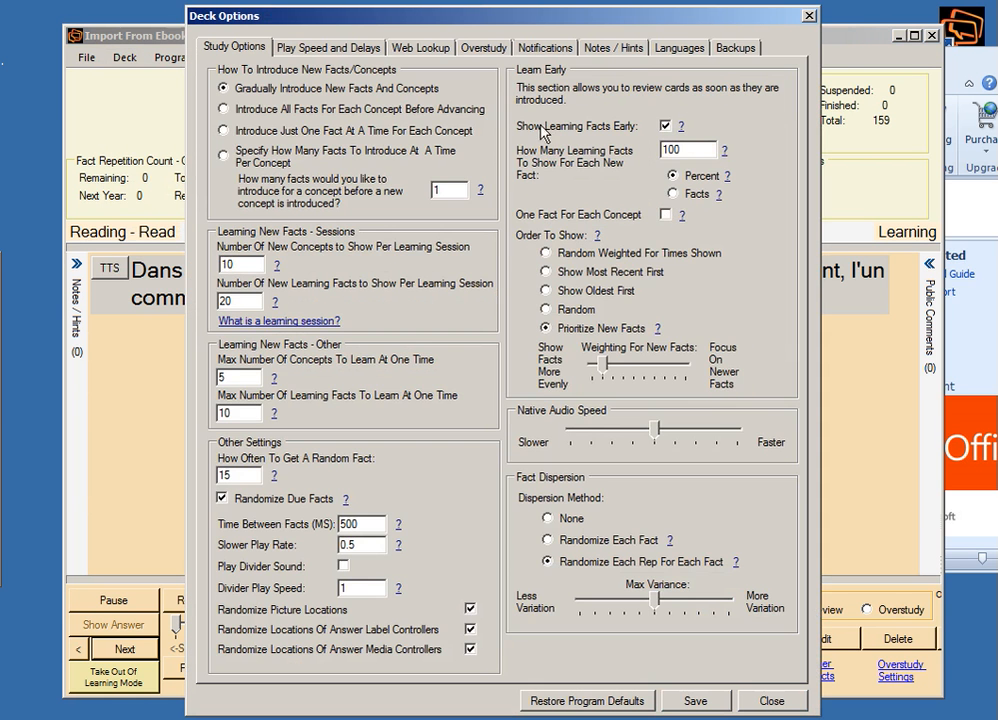
left_click(688, 48)
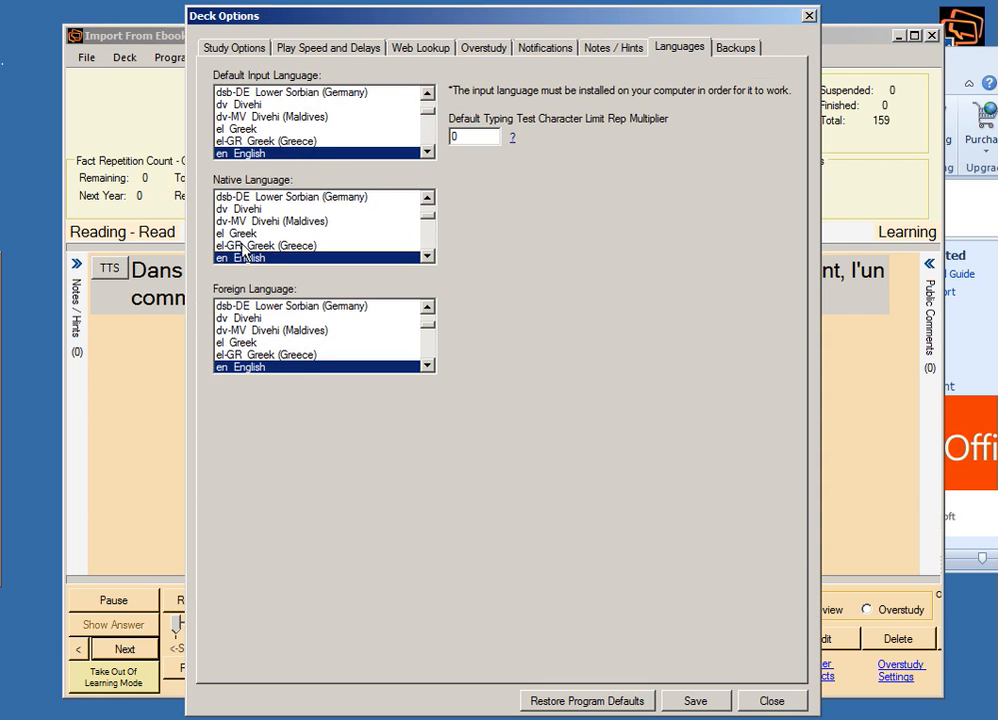
left_click(250, 318)
key("f")
key("r")
key("e")
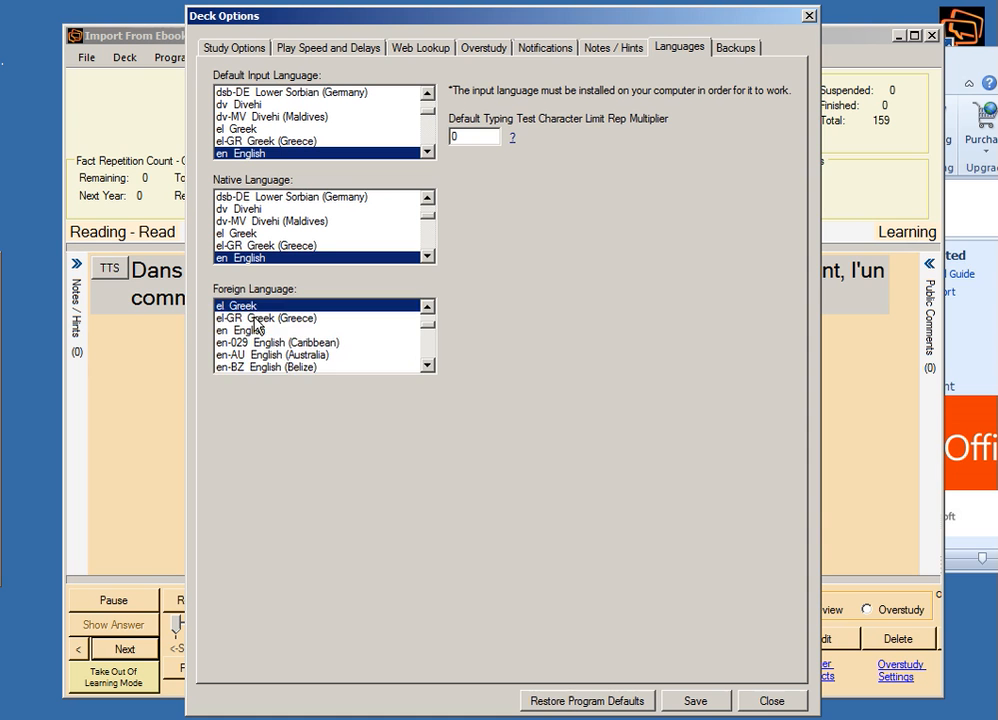
key("r")
key("f")
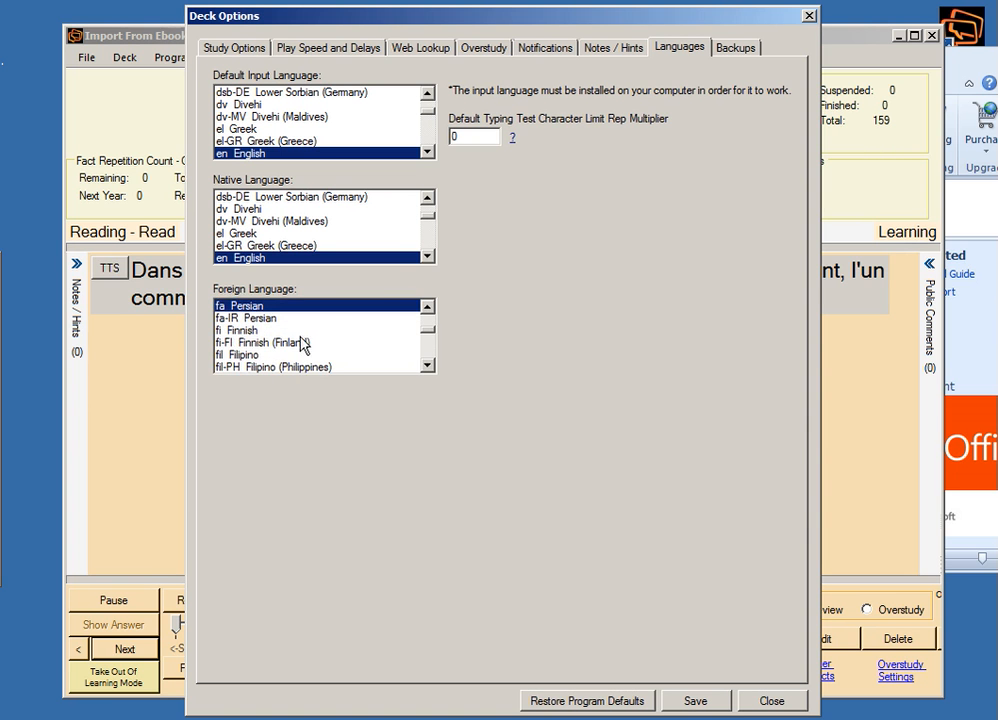
left_click(435, 352)
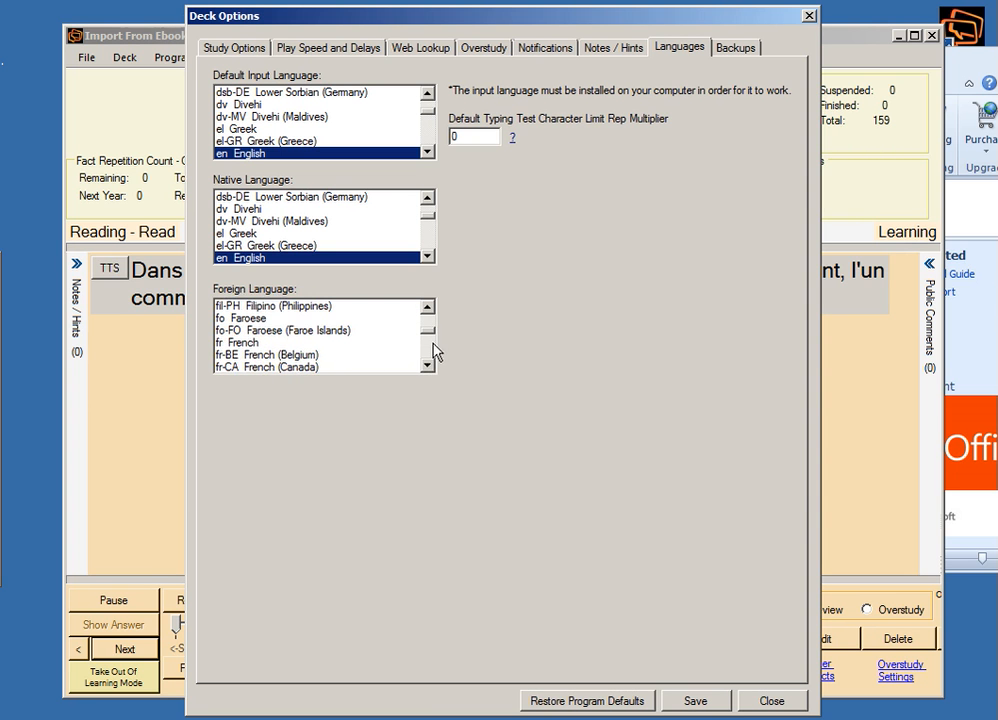
left_click(336, 343)
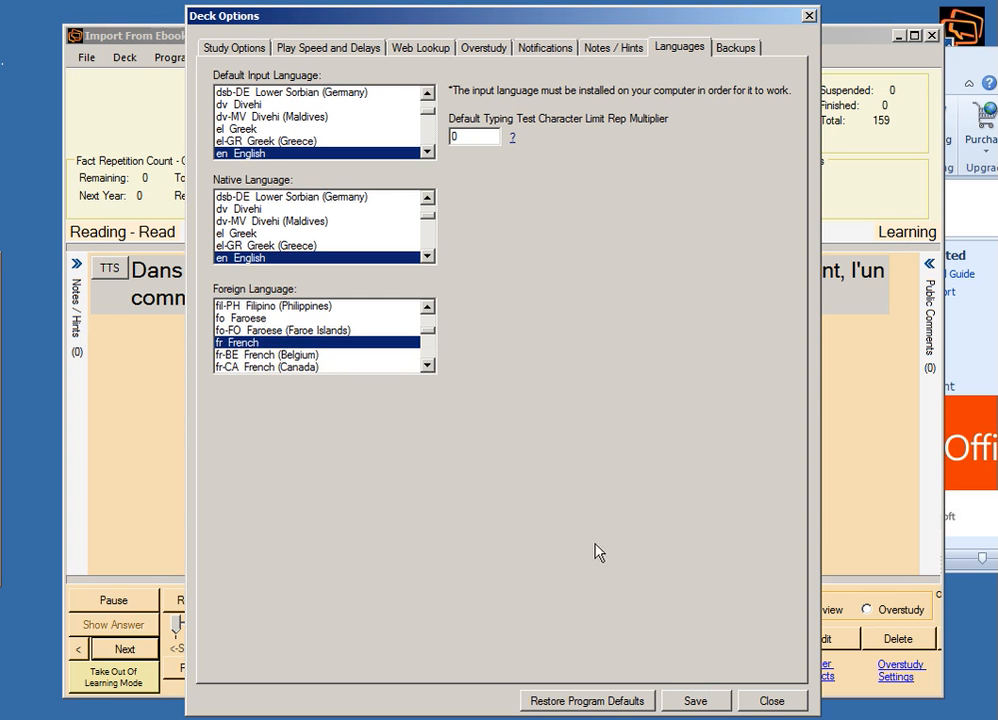
left_click(200, 46)
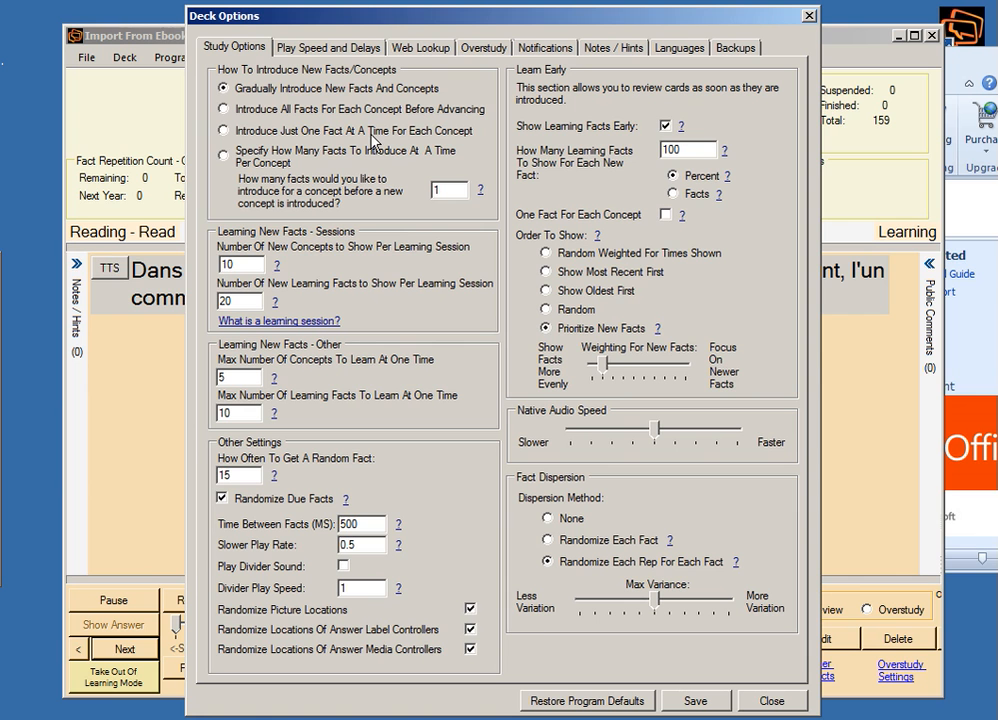
left_click(694, 699)
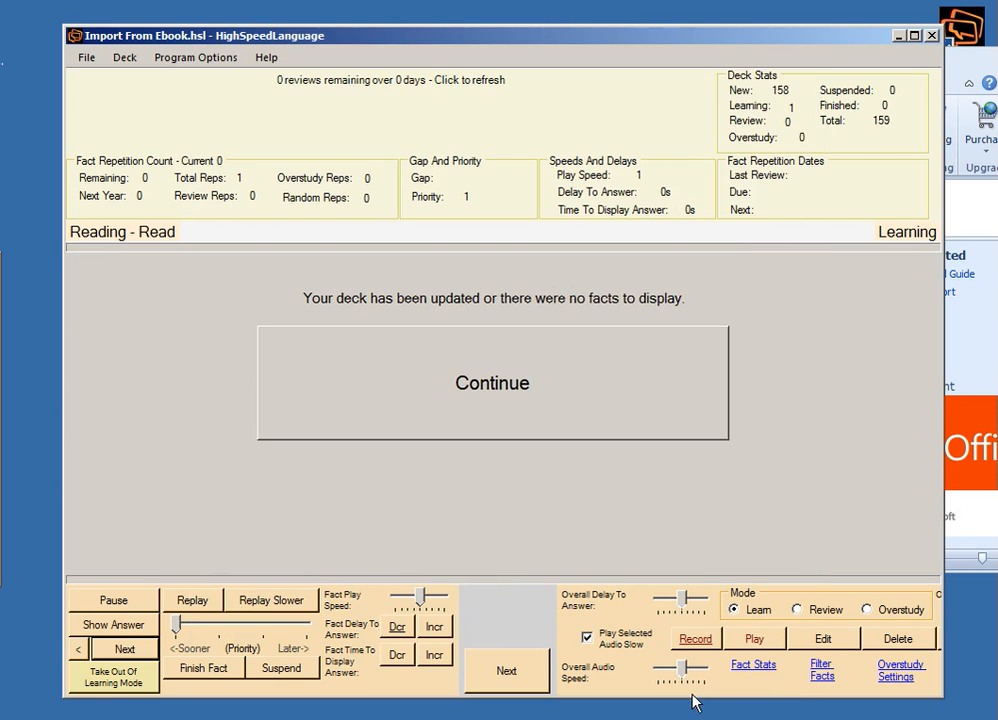
Continue studying the updated deck in Learn mode and advance to the next fact.
left_click(594, 394)
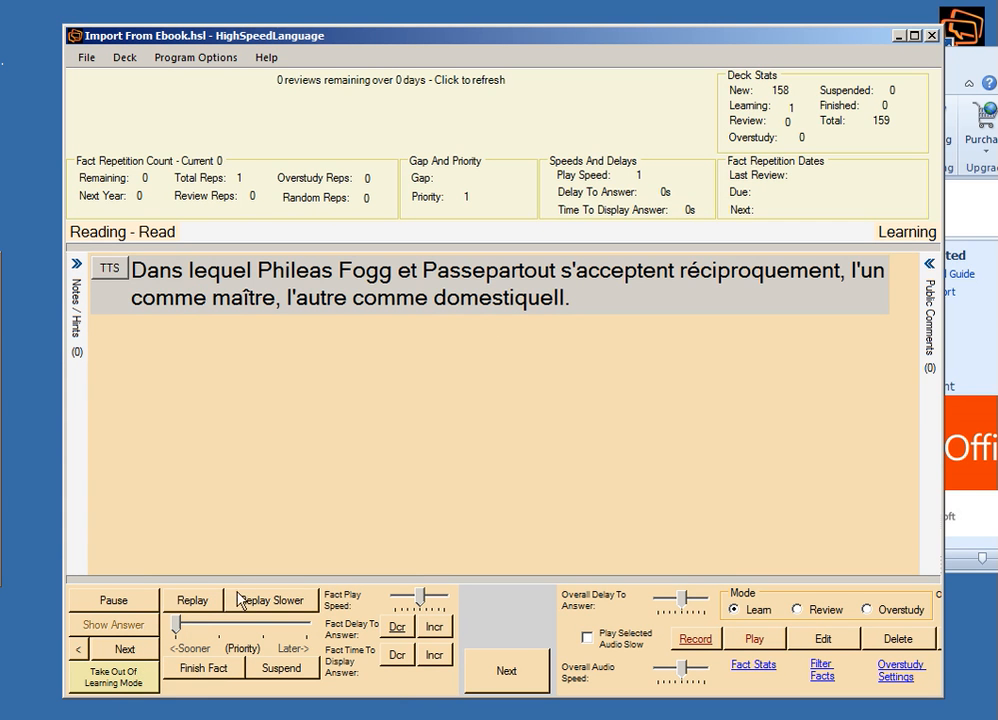
left_click(126, 652)
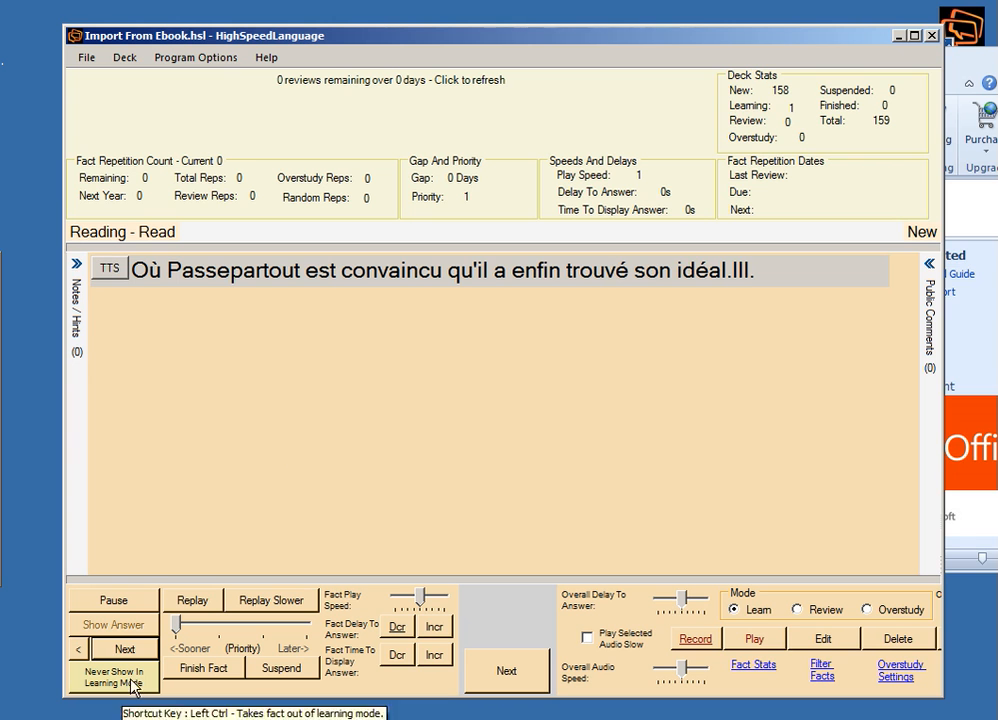
Check the deck's priorities list again and close it without editing.
left_click(125, 58)
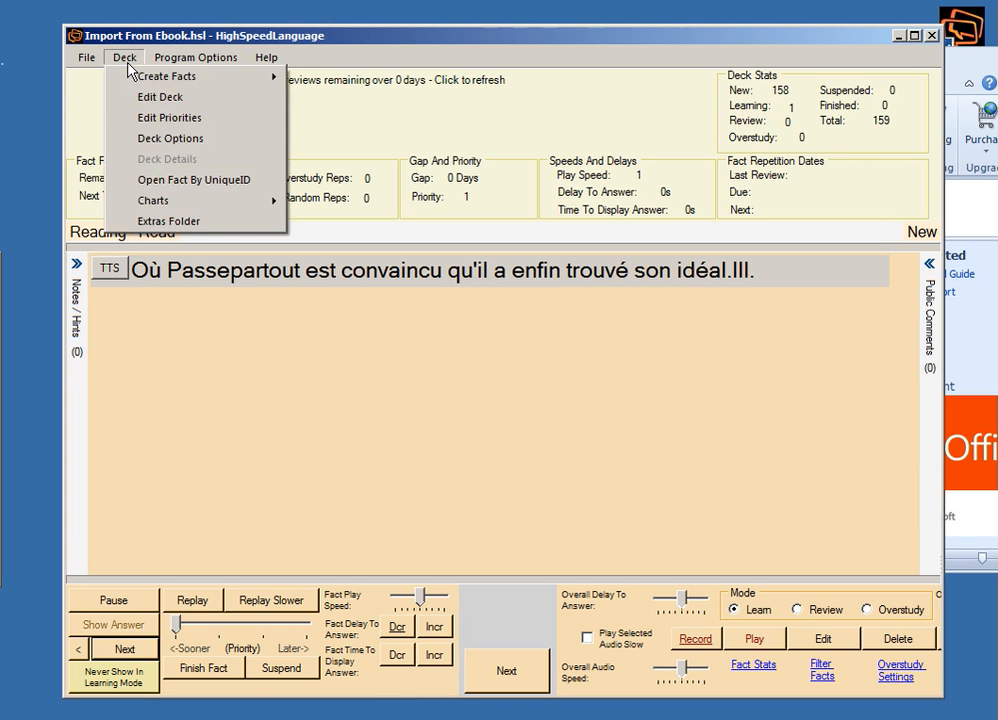
left_click(139, 117)
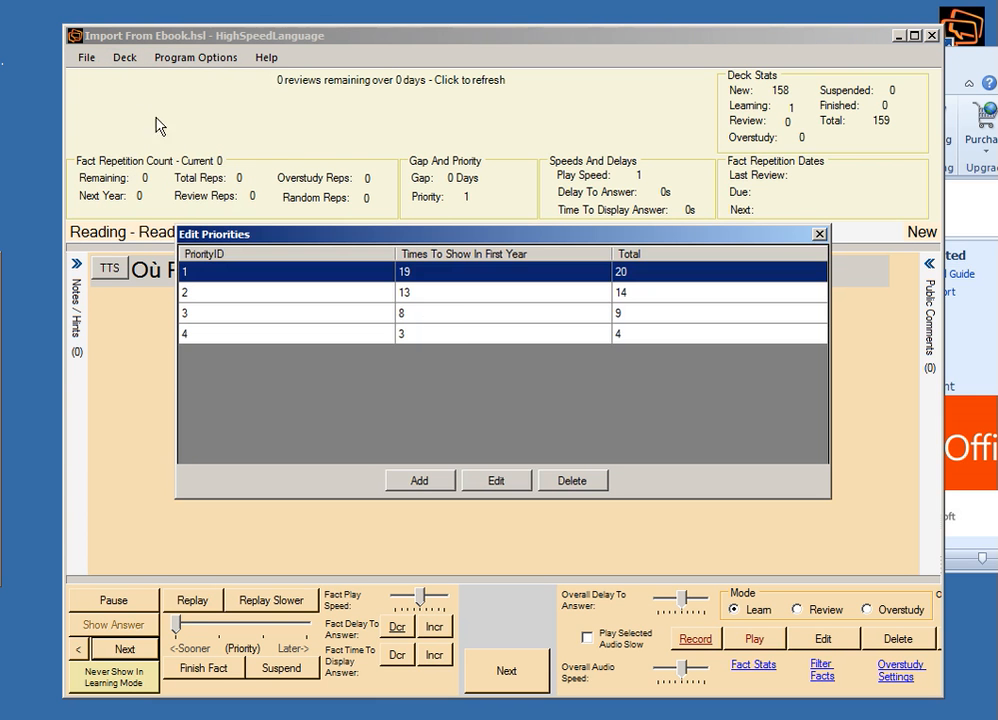
left_click(818, 234)
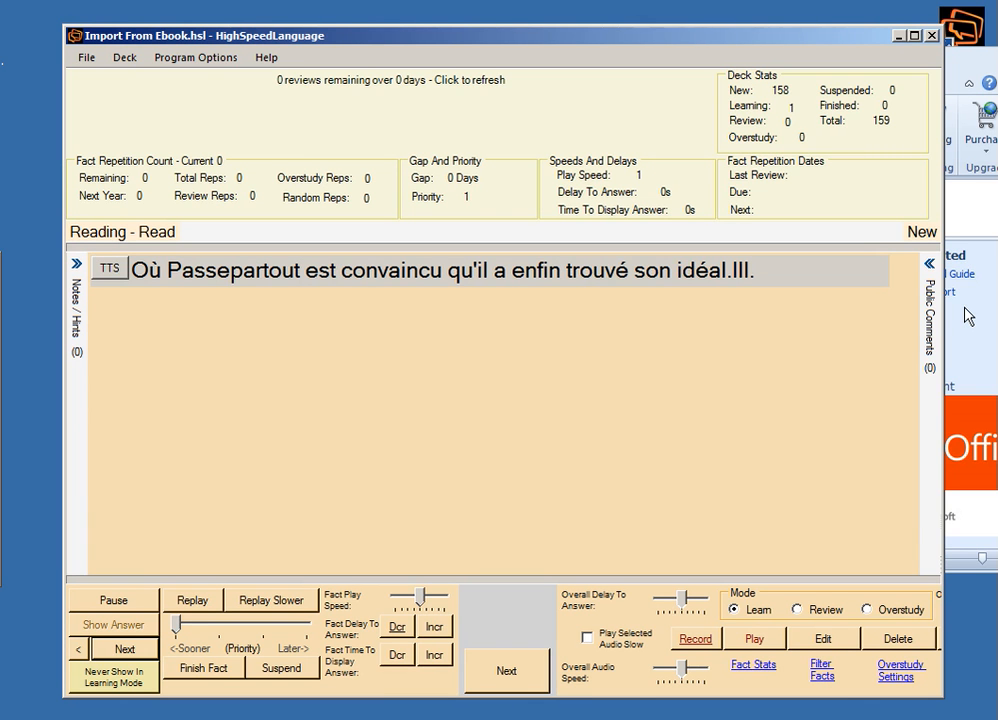
Get the translation of the word "Passepartout" in the current fact and play the sentence with text-to-speech.
right_click(233, 270)
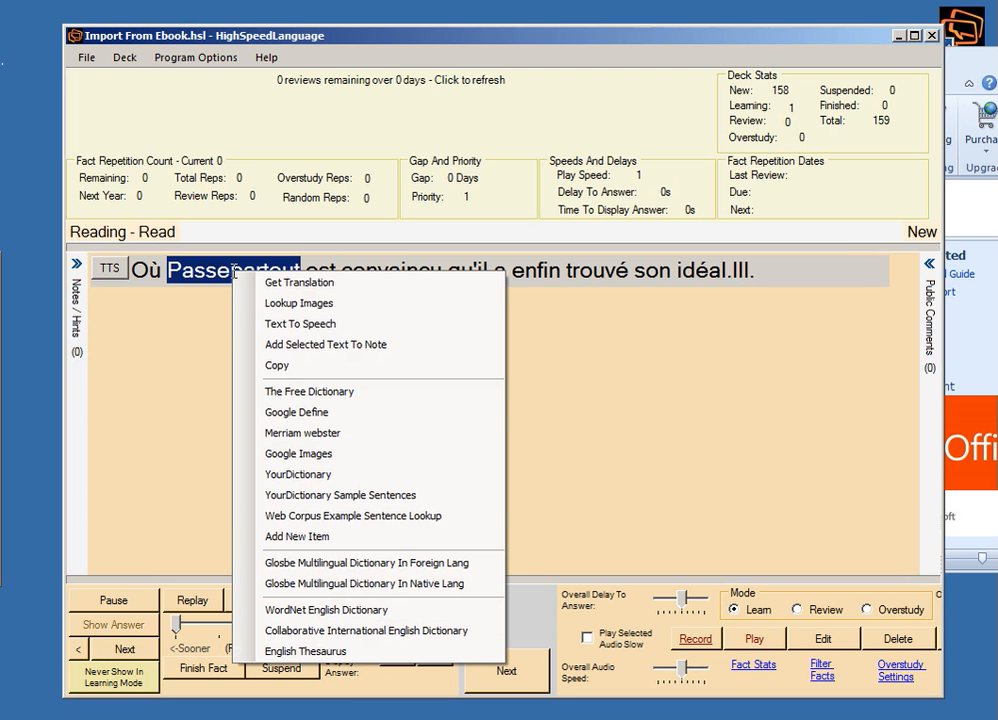
left_click(350, 254)
left_click(238, 270)
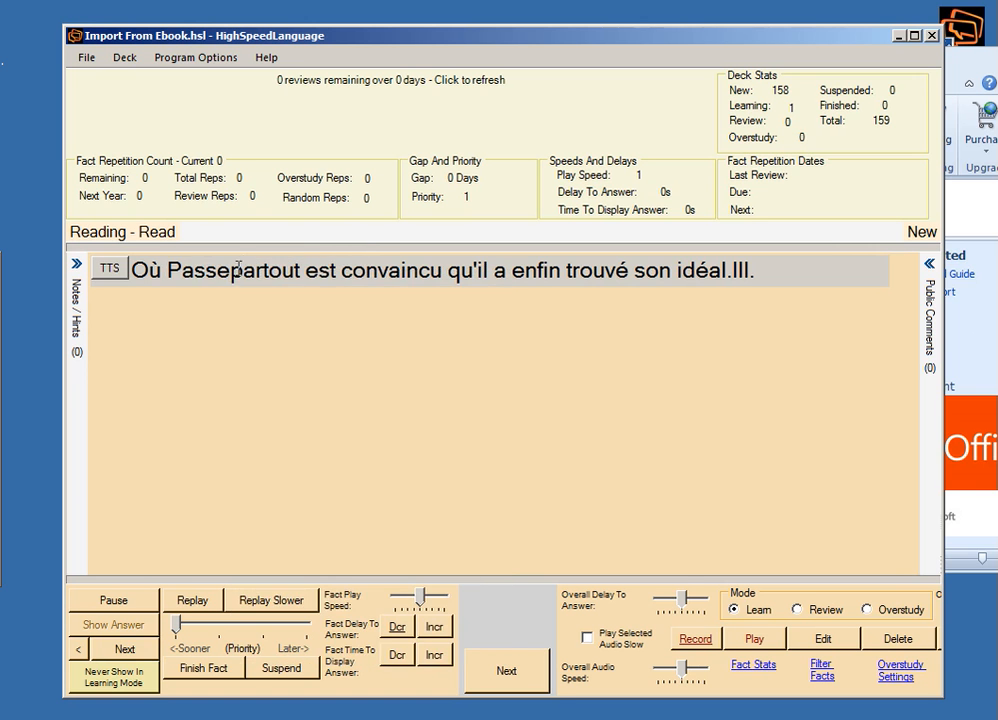
right_click(238, 268)
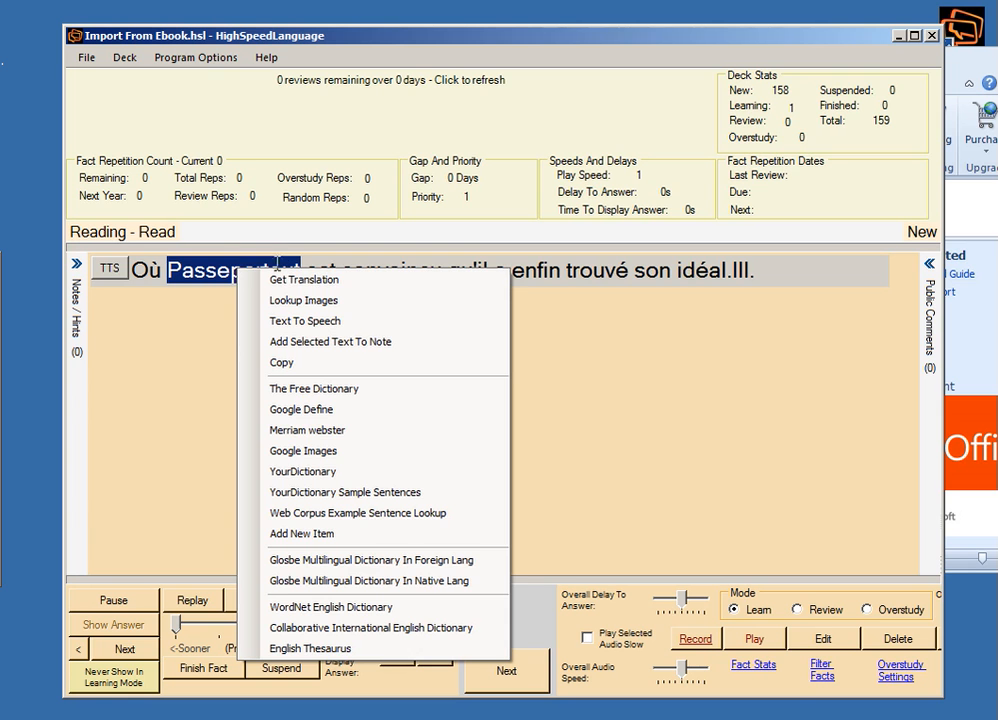
left_click(288, 279)
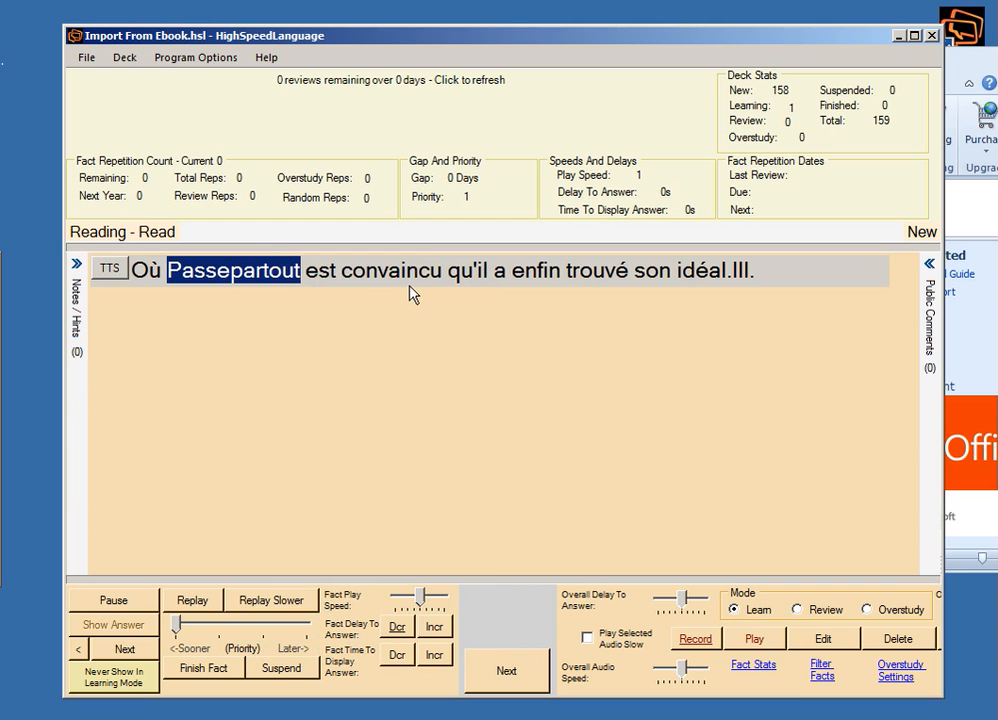
left_click(113, 270)
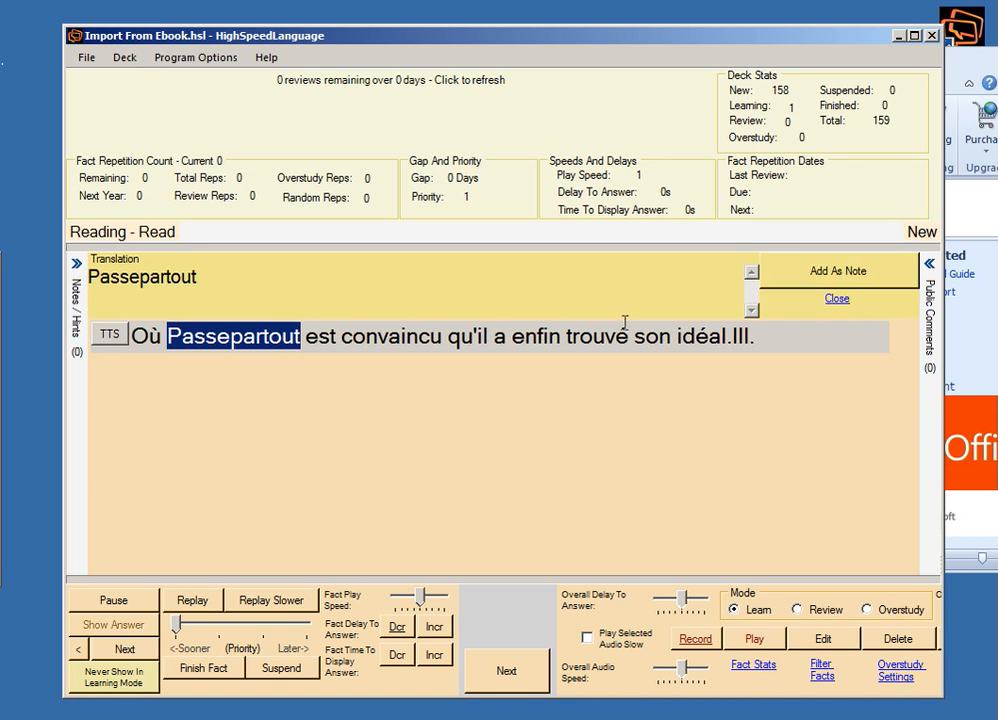
Select the fact's whole sentence, look over its translation and dictionary lookup options, and dismiss them.
left_click_drag(811, 334, 144, 276)
right_click(136, 273)
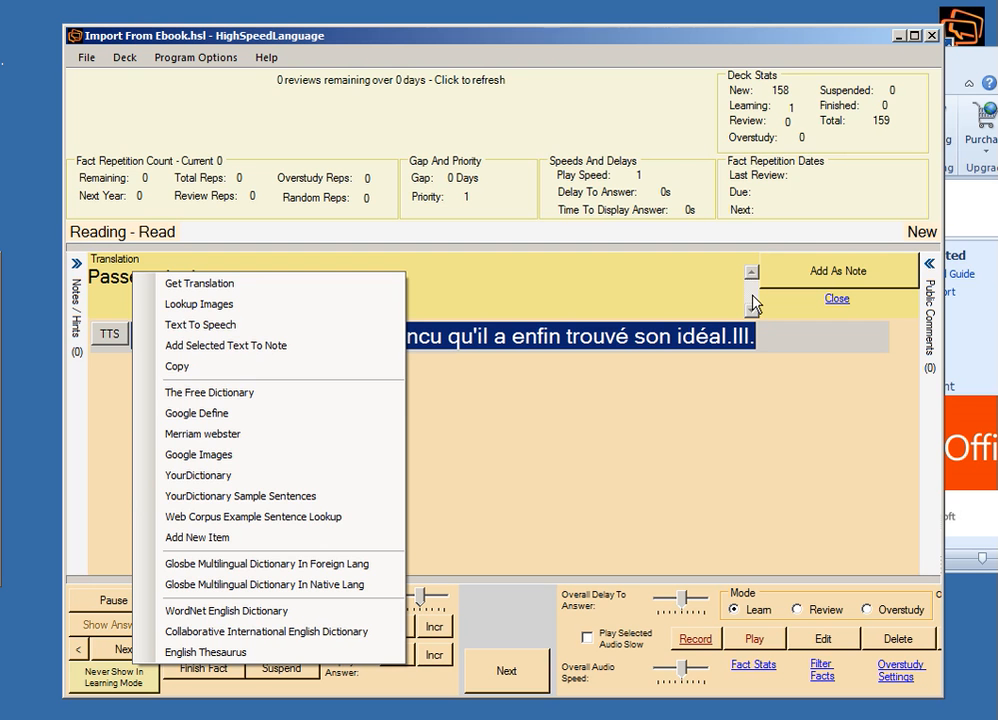
left_click(762, 416)
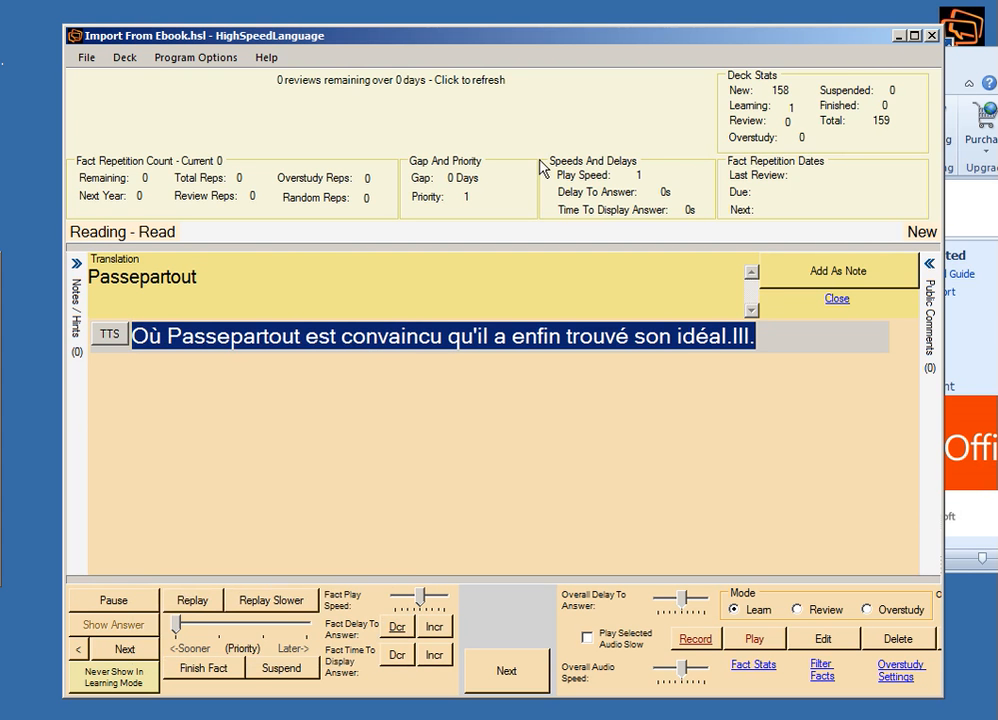